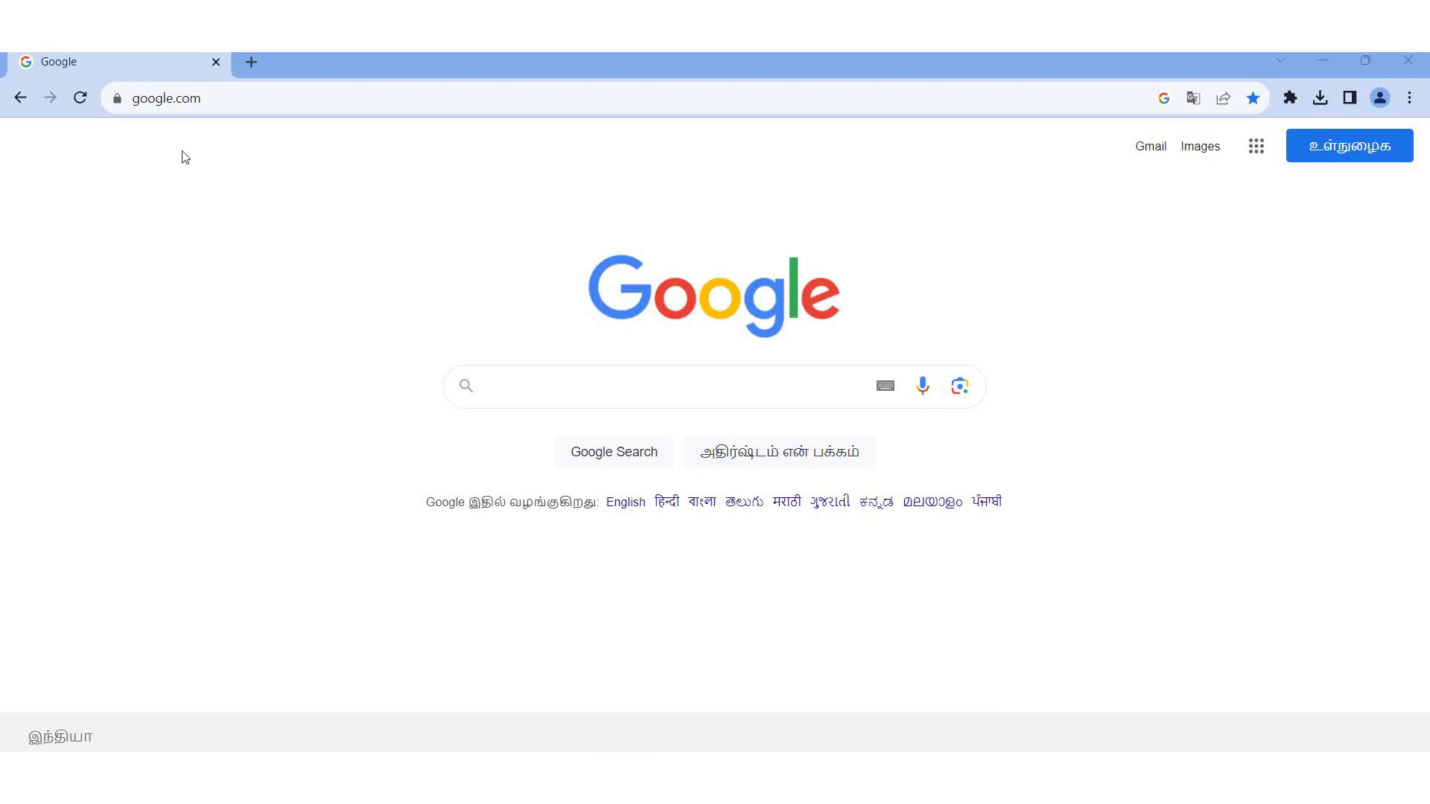
Search Google for 'pubmed' from the browser address bar
click(215, 98)
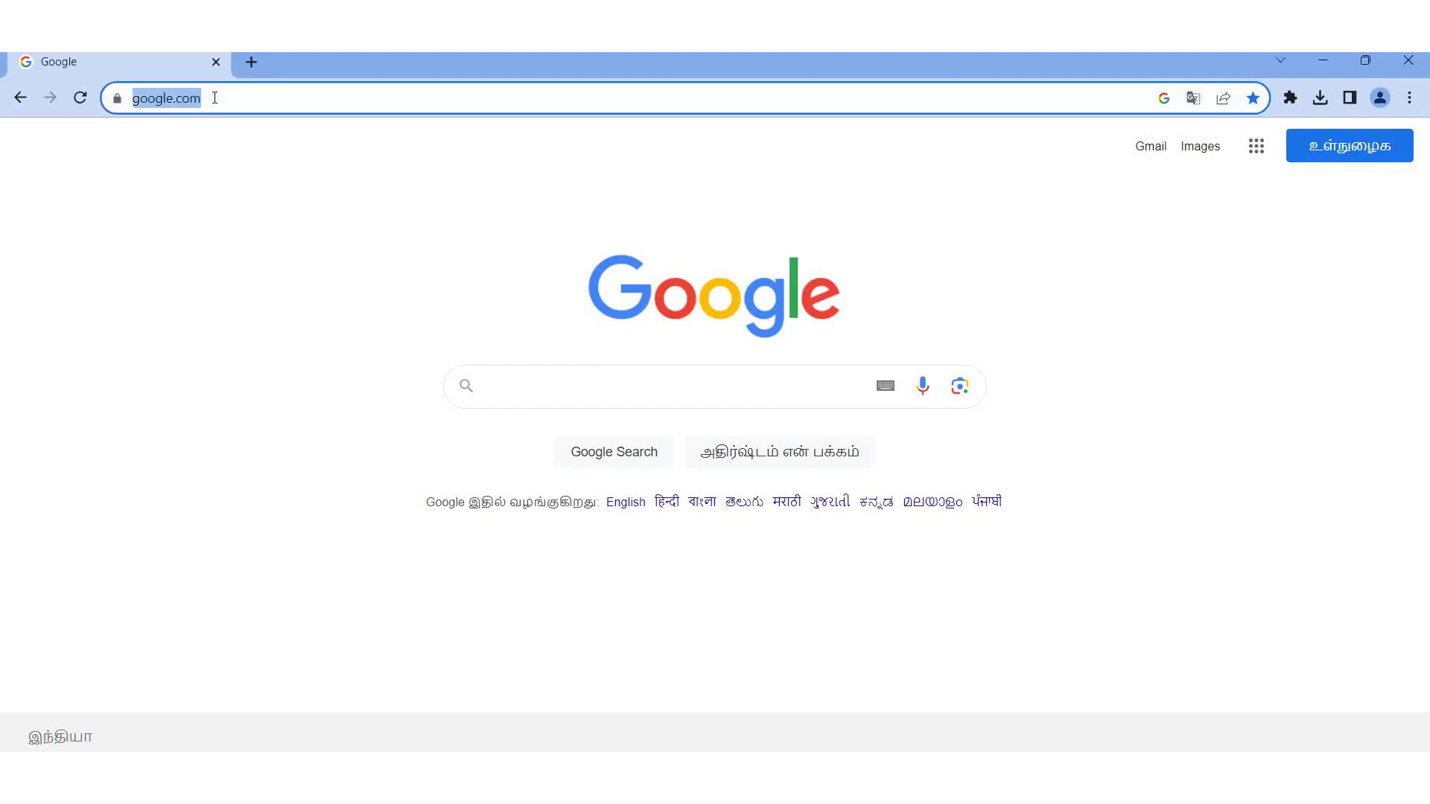
click(363, 104)
click(578, 396)
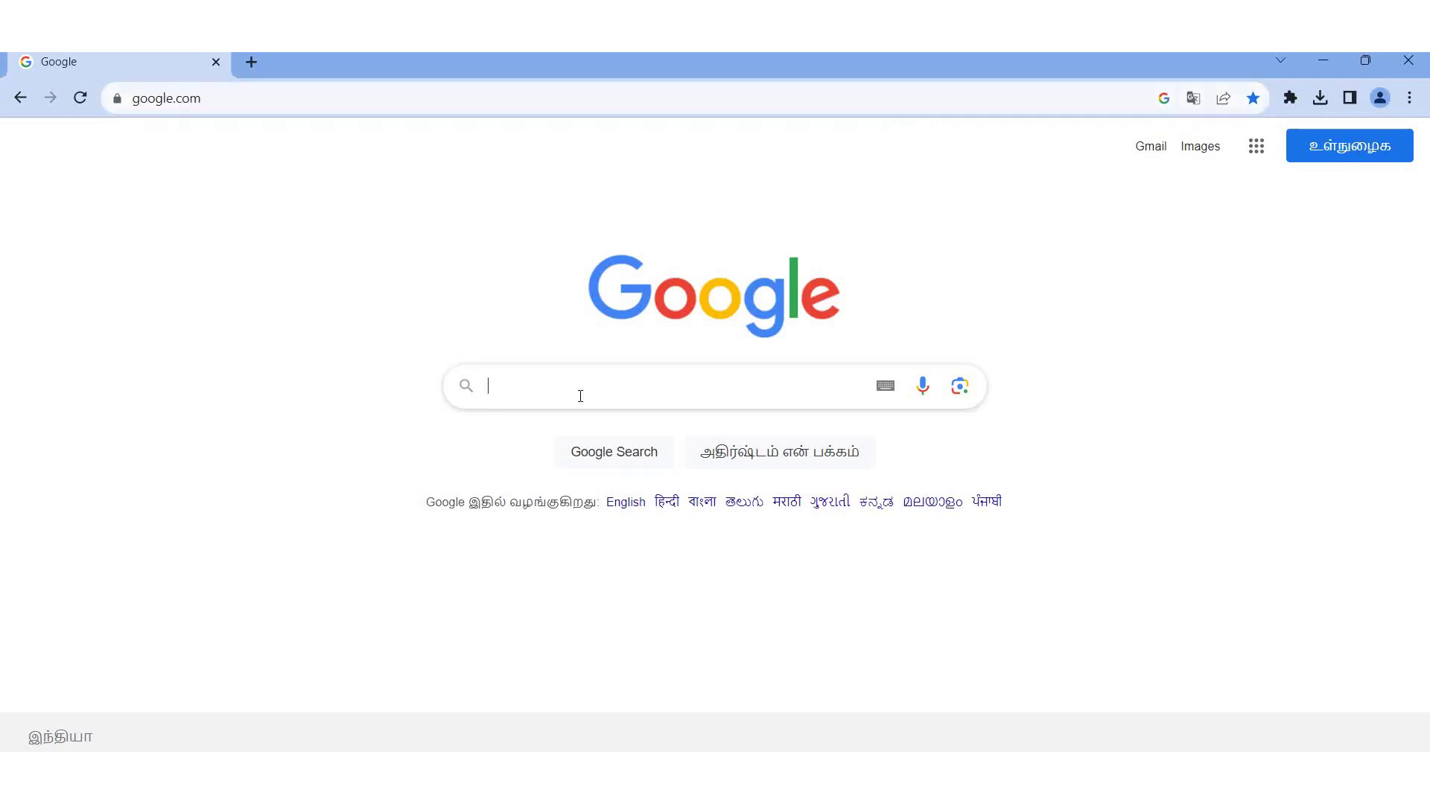
text(pubm)
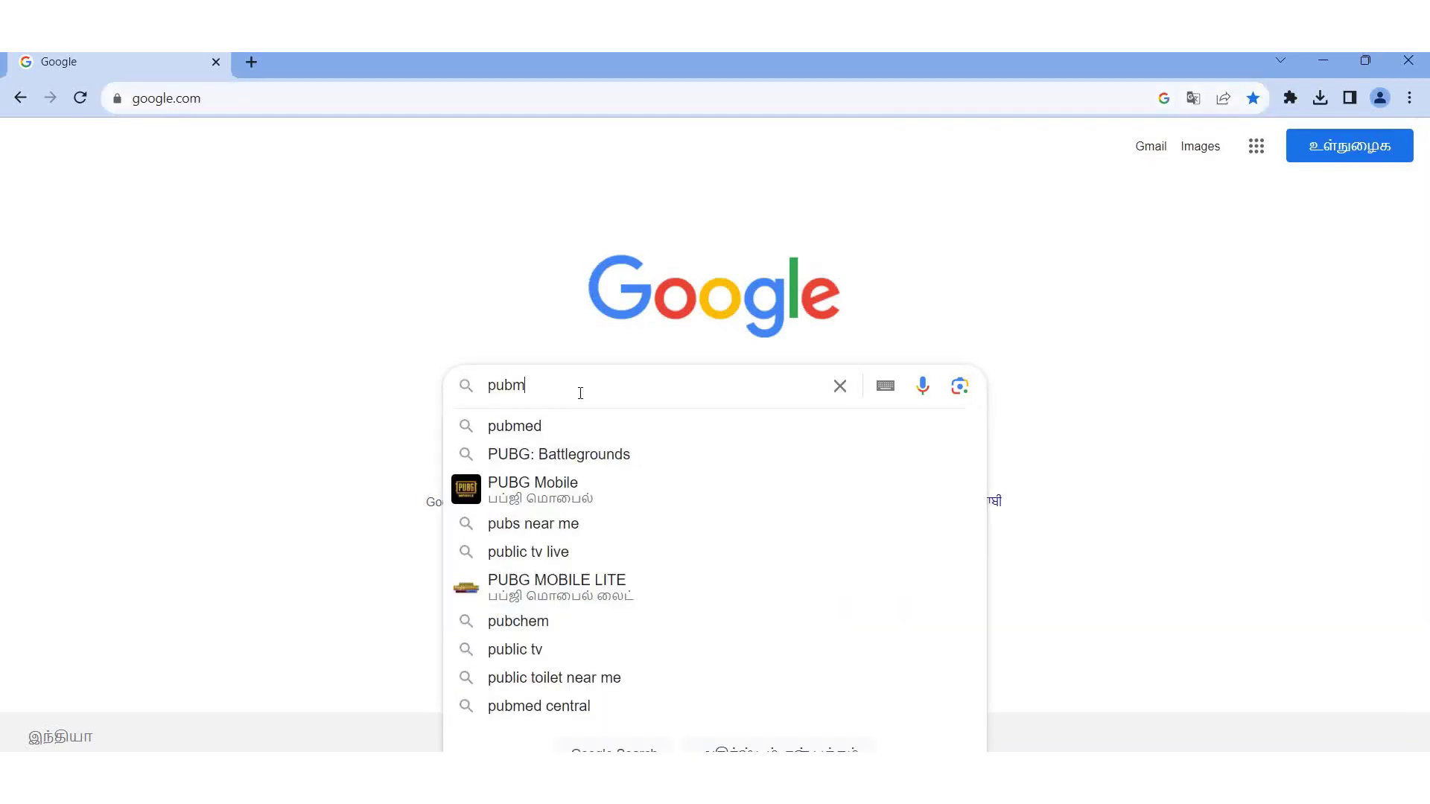
text(e)
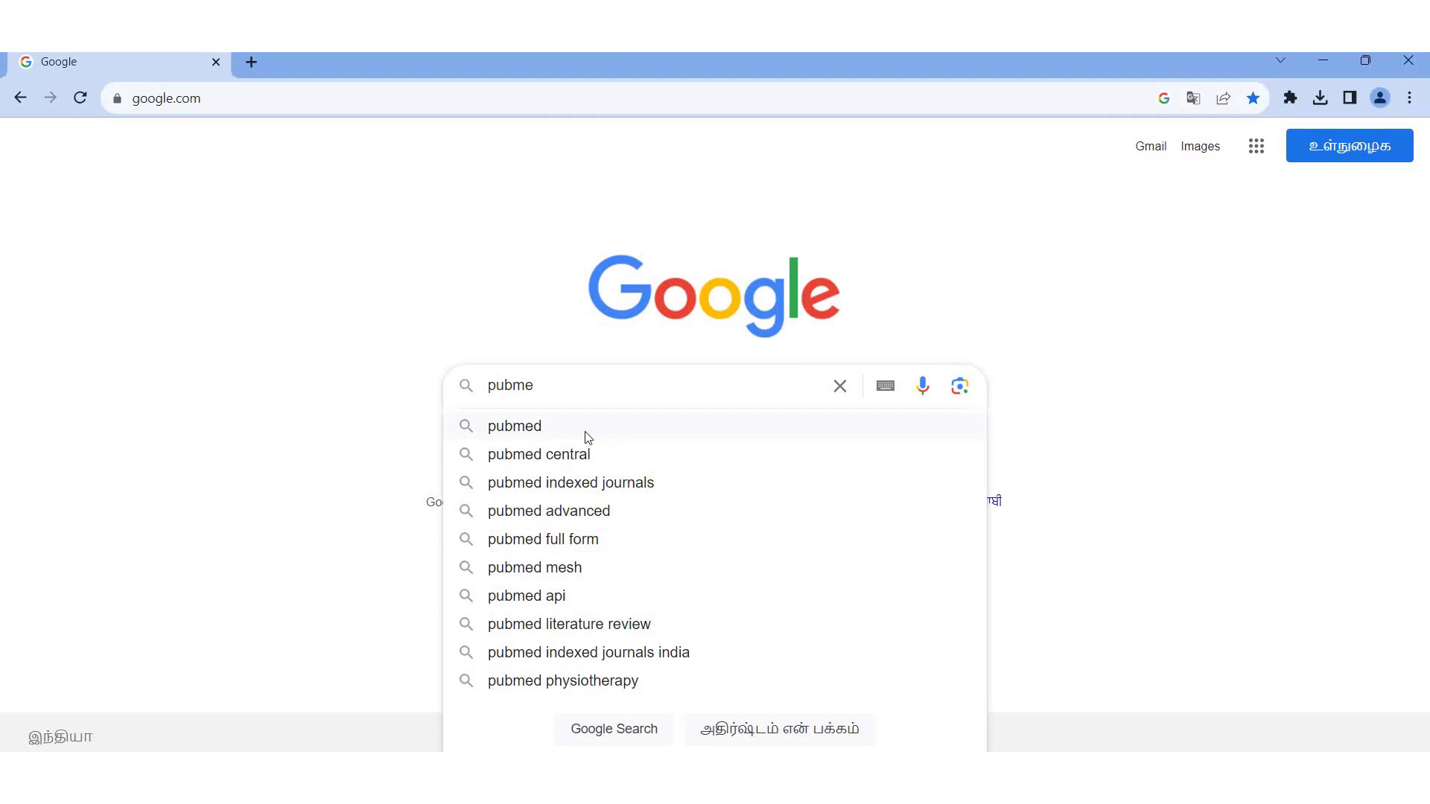
click(536, 428)
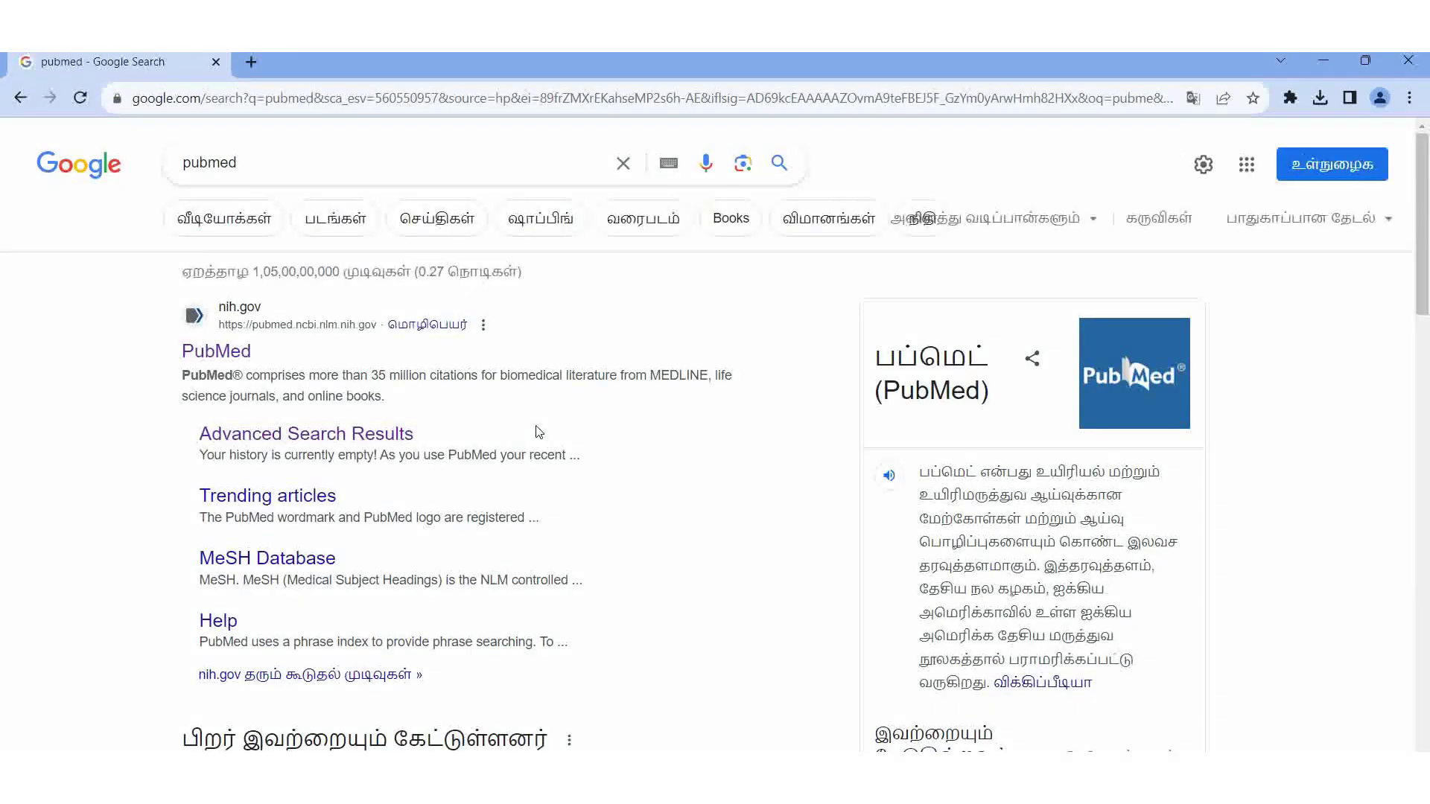
Go to the PubMed home page and into its Advanced Search Builder
click(217, 353)
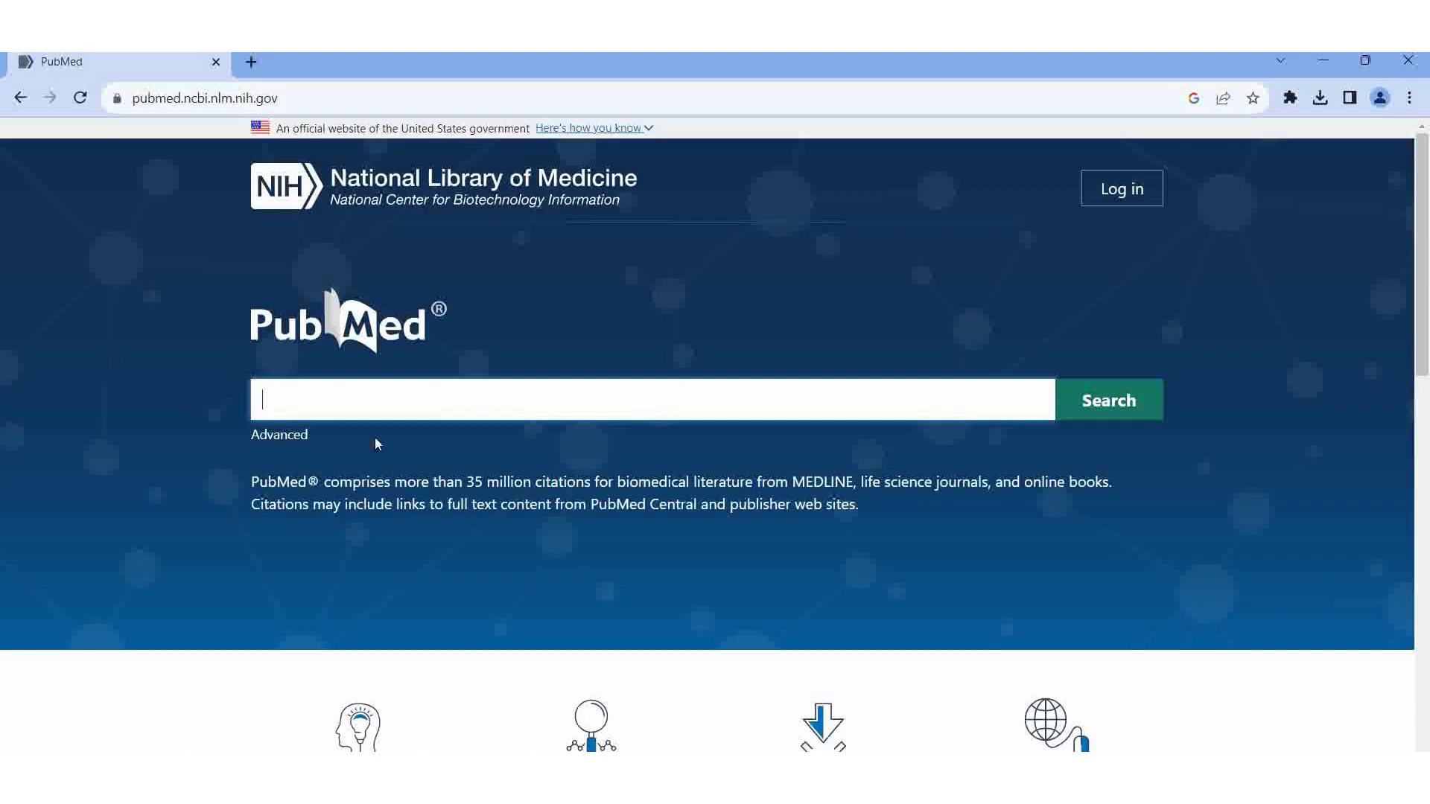
click(268, 438)
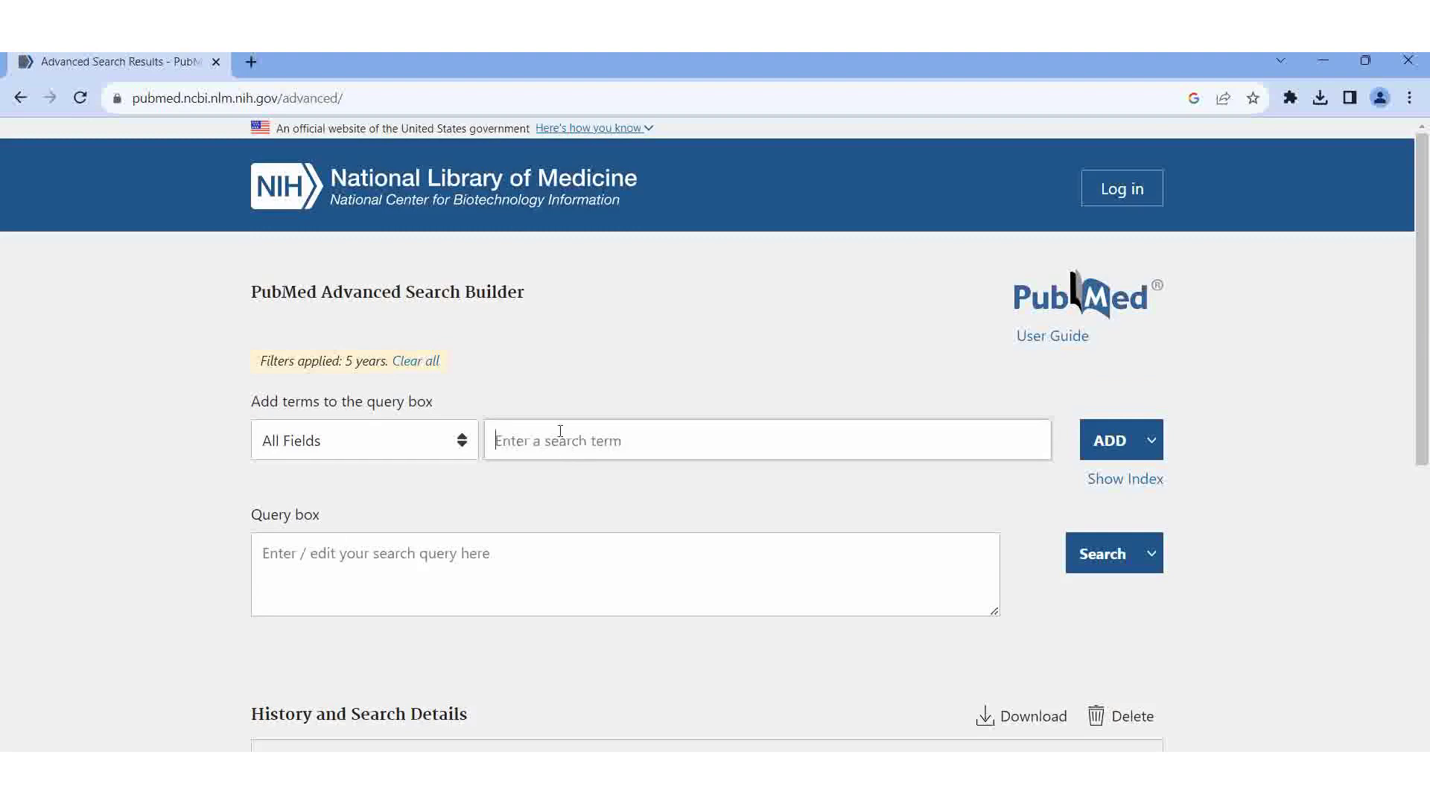
text(cur)
text(com)
Enter the quoted term "curcuma longa" and add it to the query
key(BackSpace)
key(BackSpace)
key(BackSpace)
text(cuma )
text(loga)
key(BackSpace)
key(BackSpace)
text(i)
text(nga")
click(494, 440)
text(")
click(1098, 442)
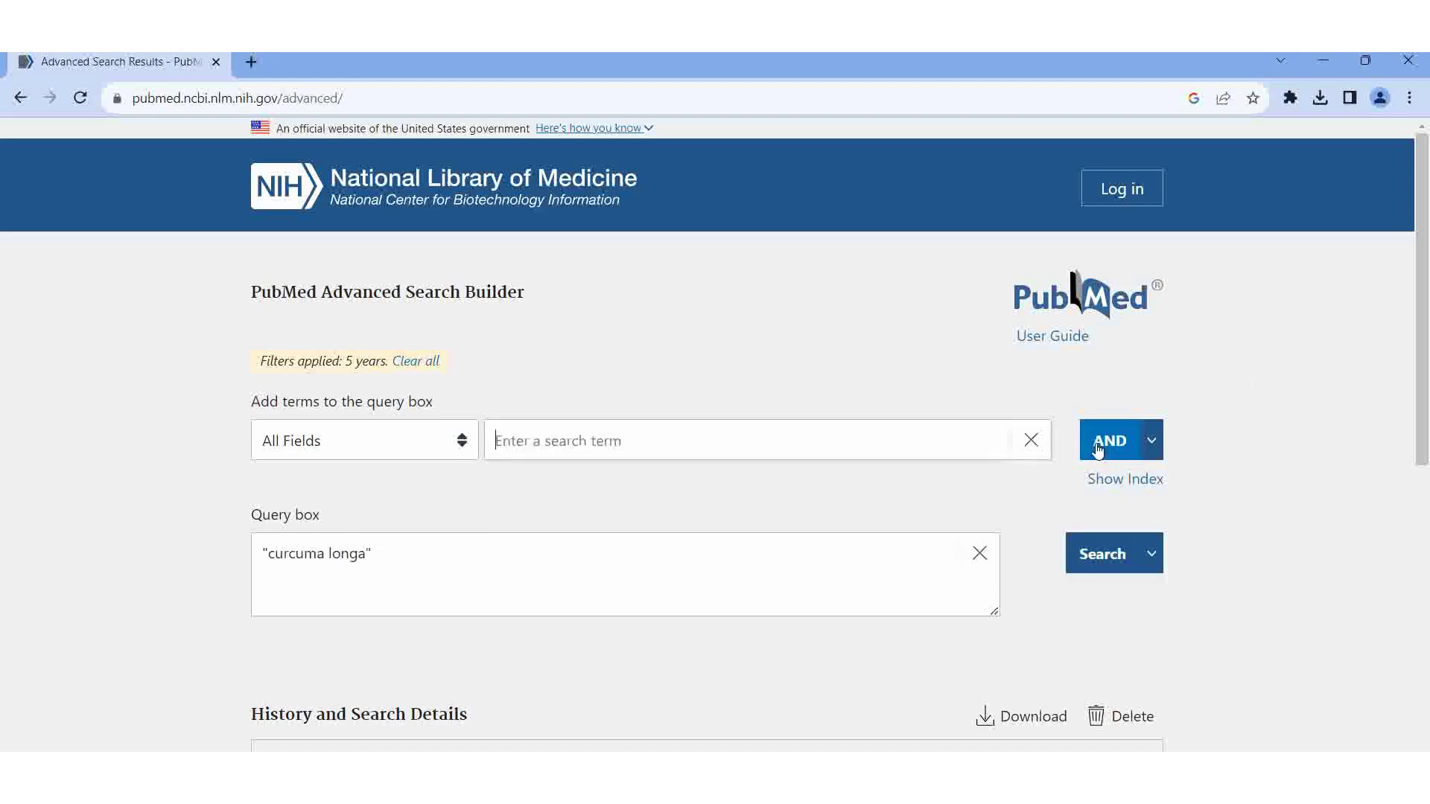
Enter turmeric as the second term and combine it into the query with AND
click(636, 435)
text(turmeri)
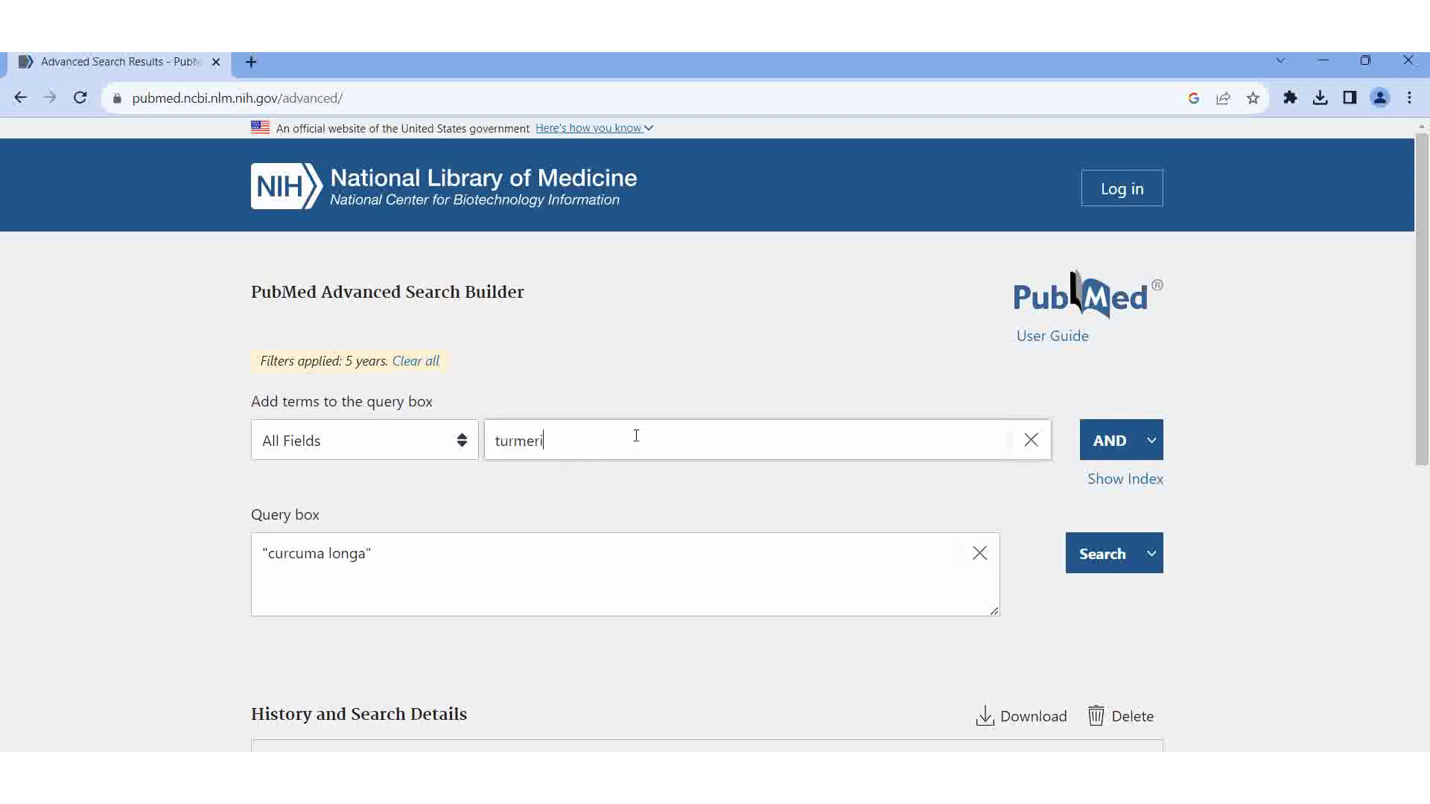
text(c)
click(1113, 446)
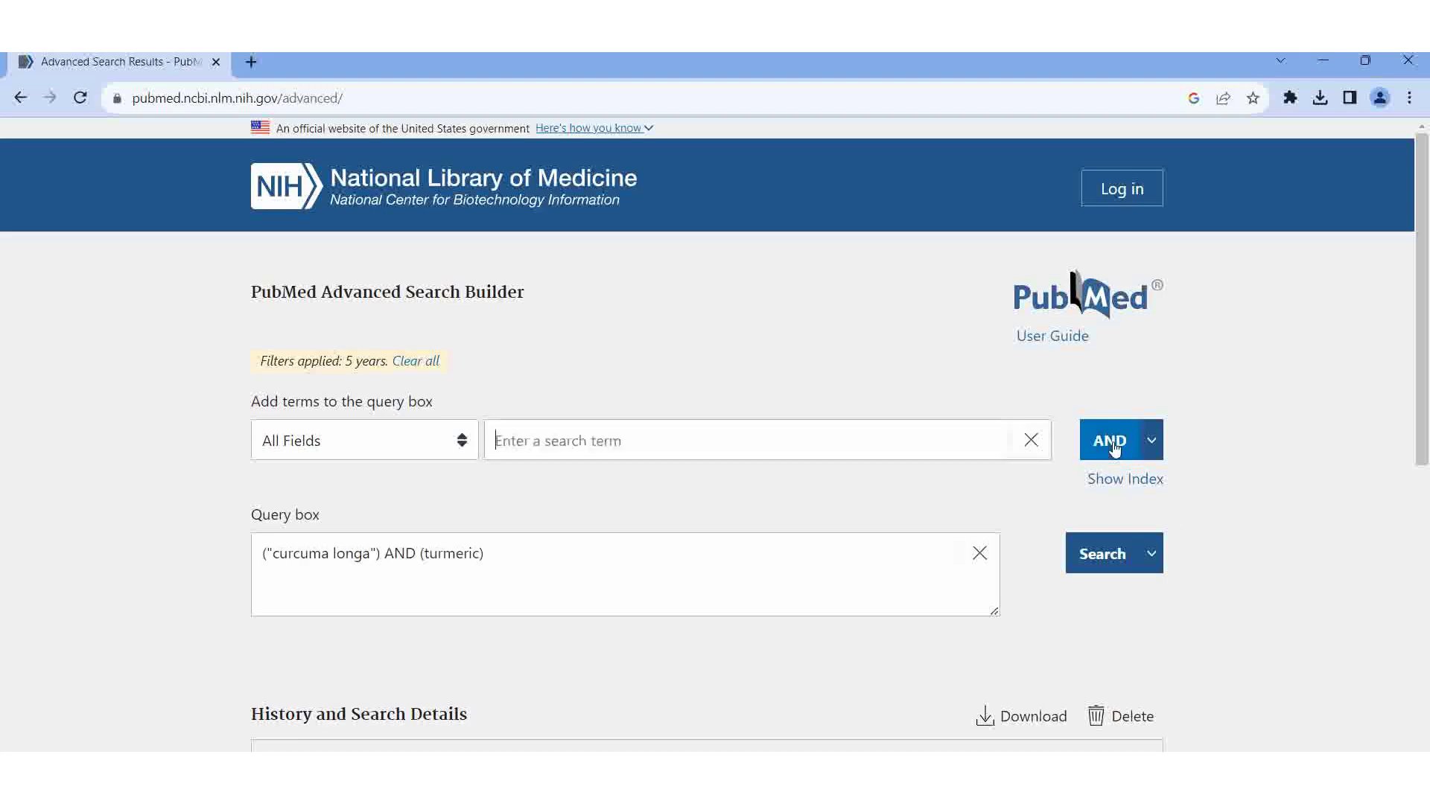
Run the combined search, listing 1,316 results filtered to the last 5 years
click(1118, 560)
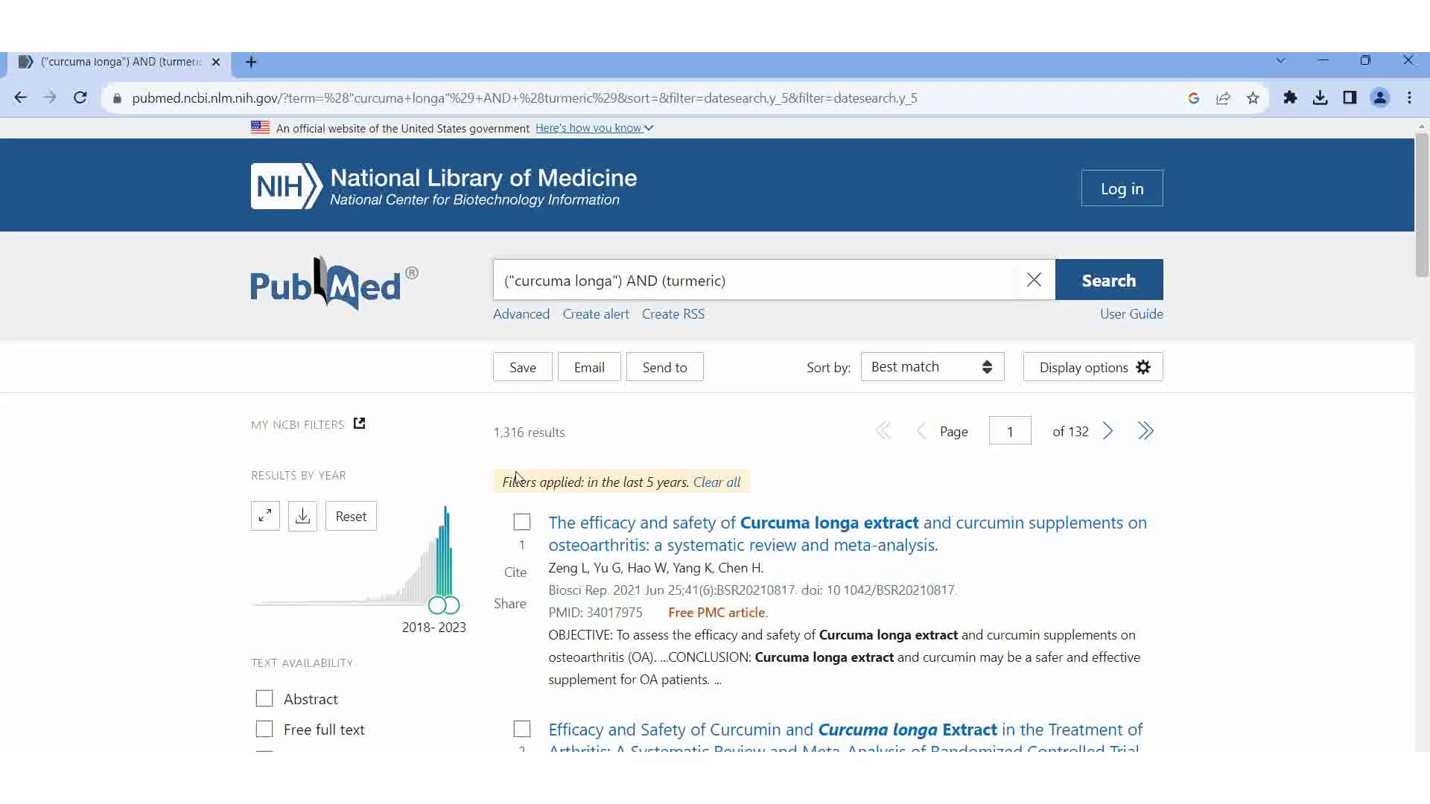
scroll(503, 469, down, 3)
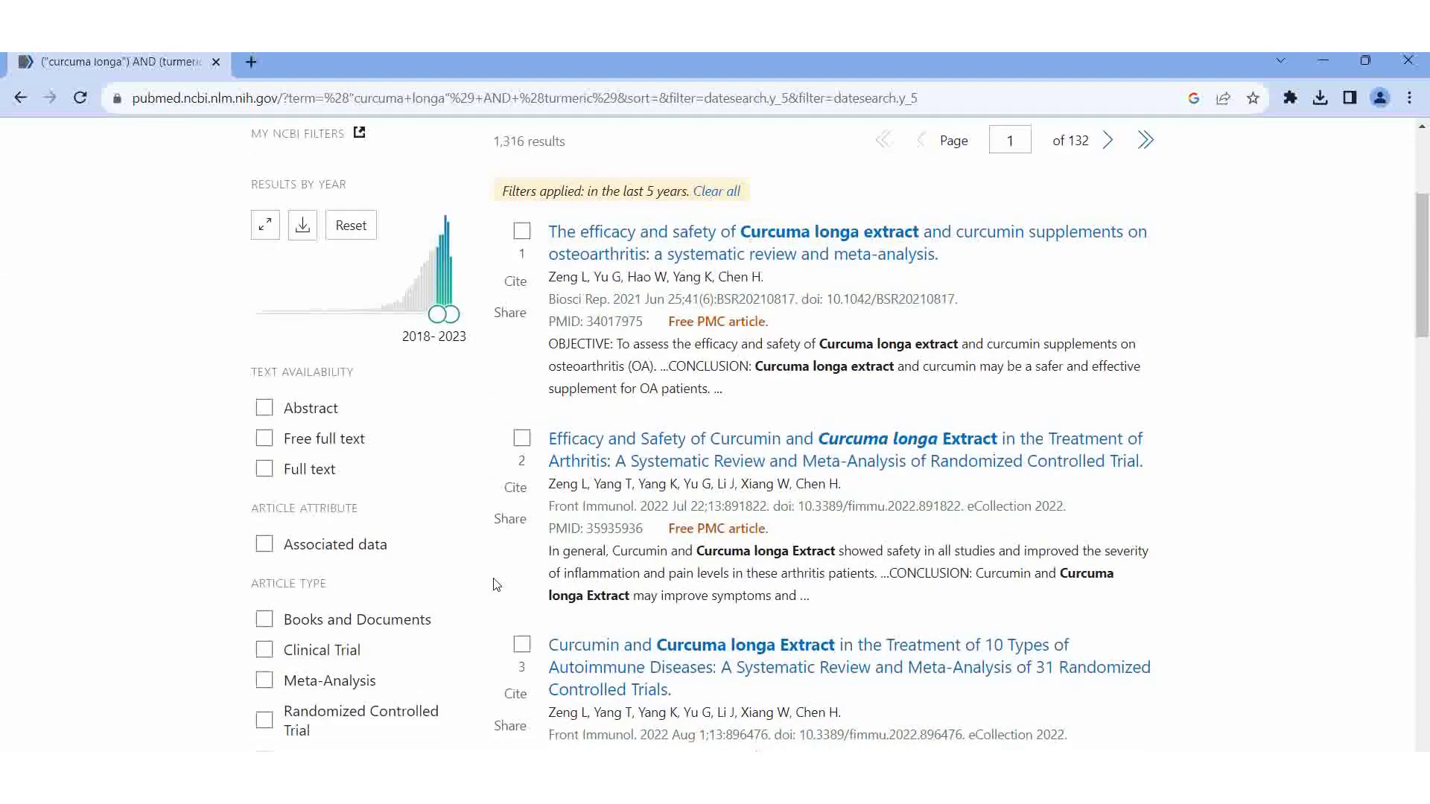
scroll(495, 582, down, 1)
scroll(494, 584, down, 2)
scroll(494, 583, down, 1)
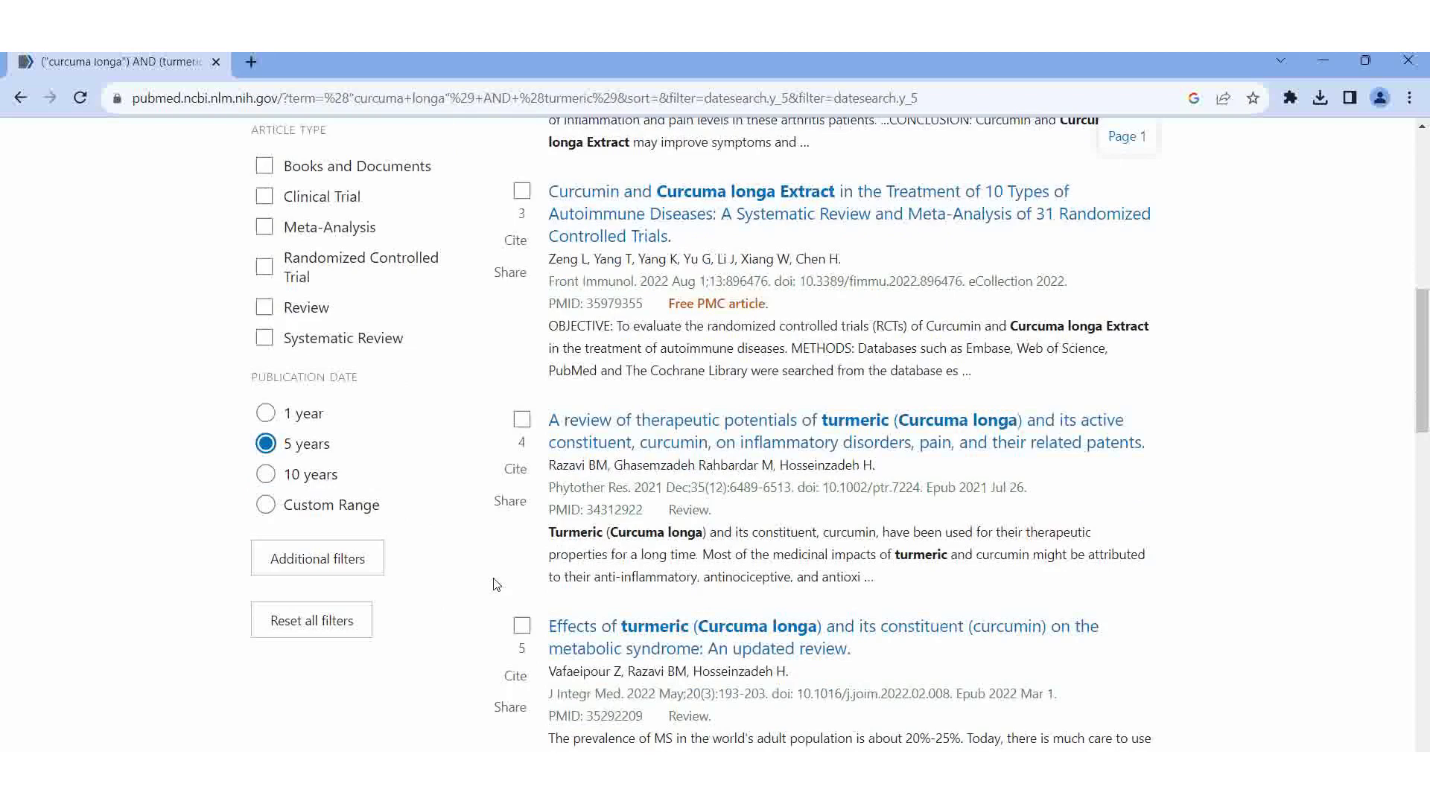
Enter a custom publication date range of 2018/01/01 to 2022/12/31
click(266, 508)
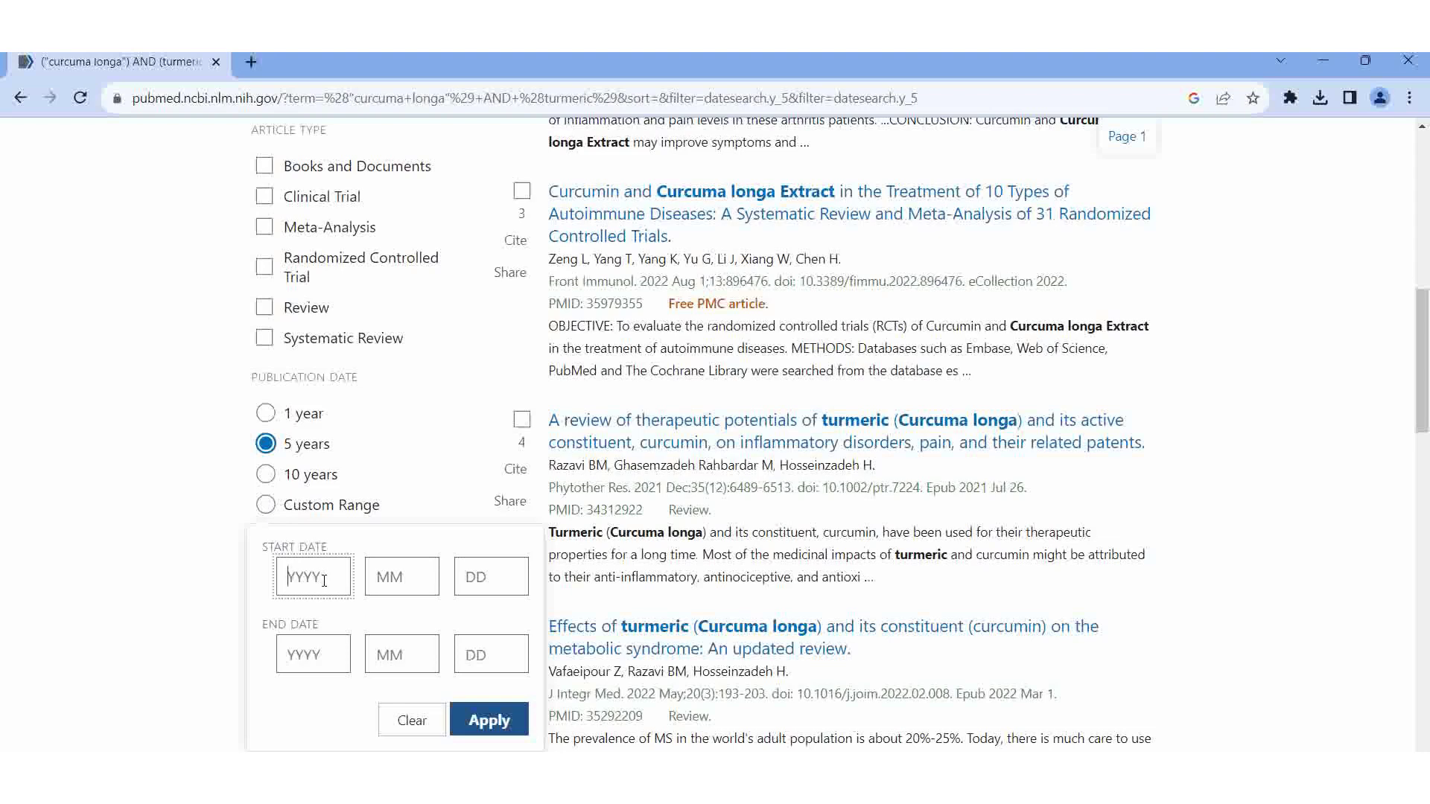
text(201)
text(8)
key(Tab)
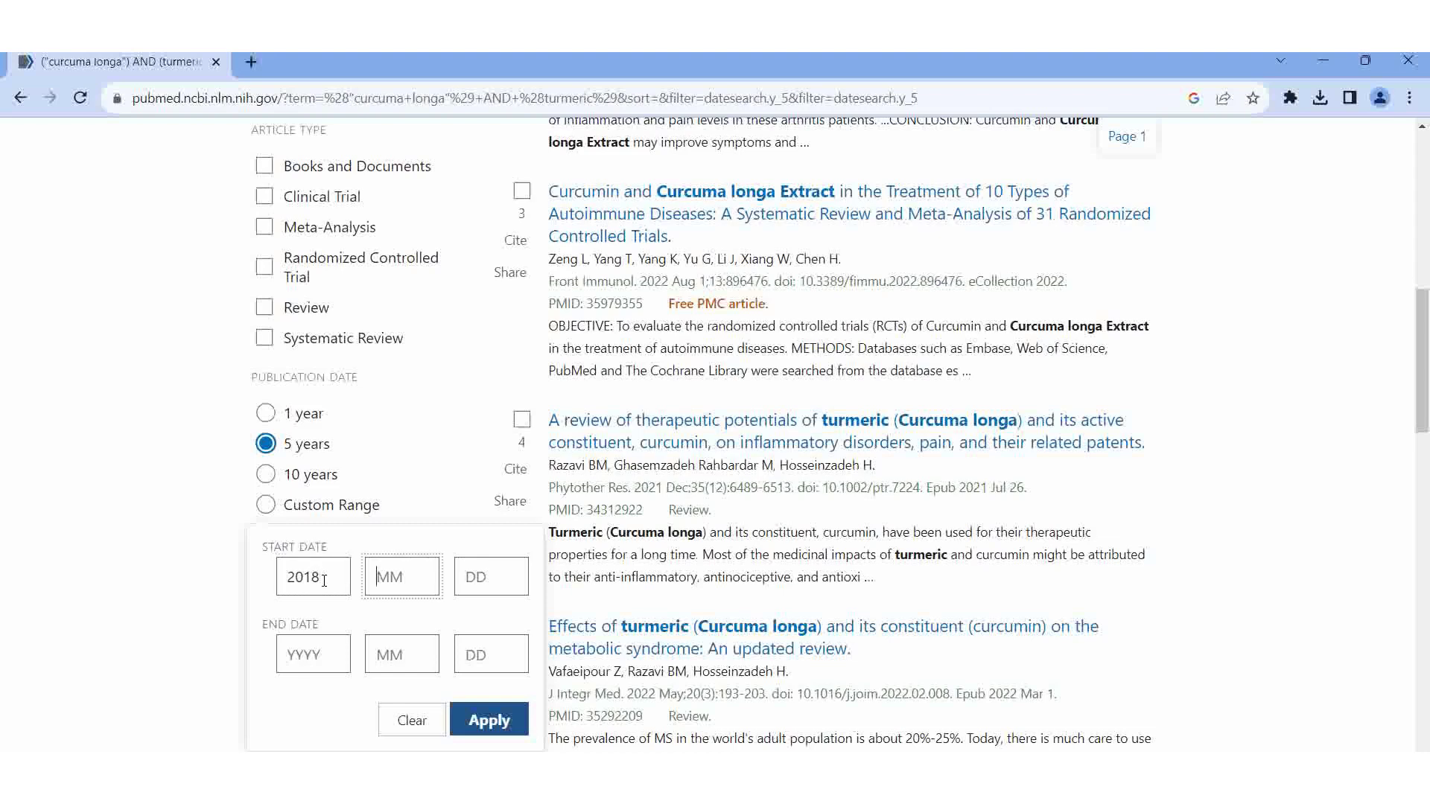
text(01)
key(Tab)
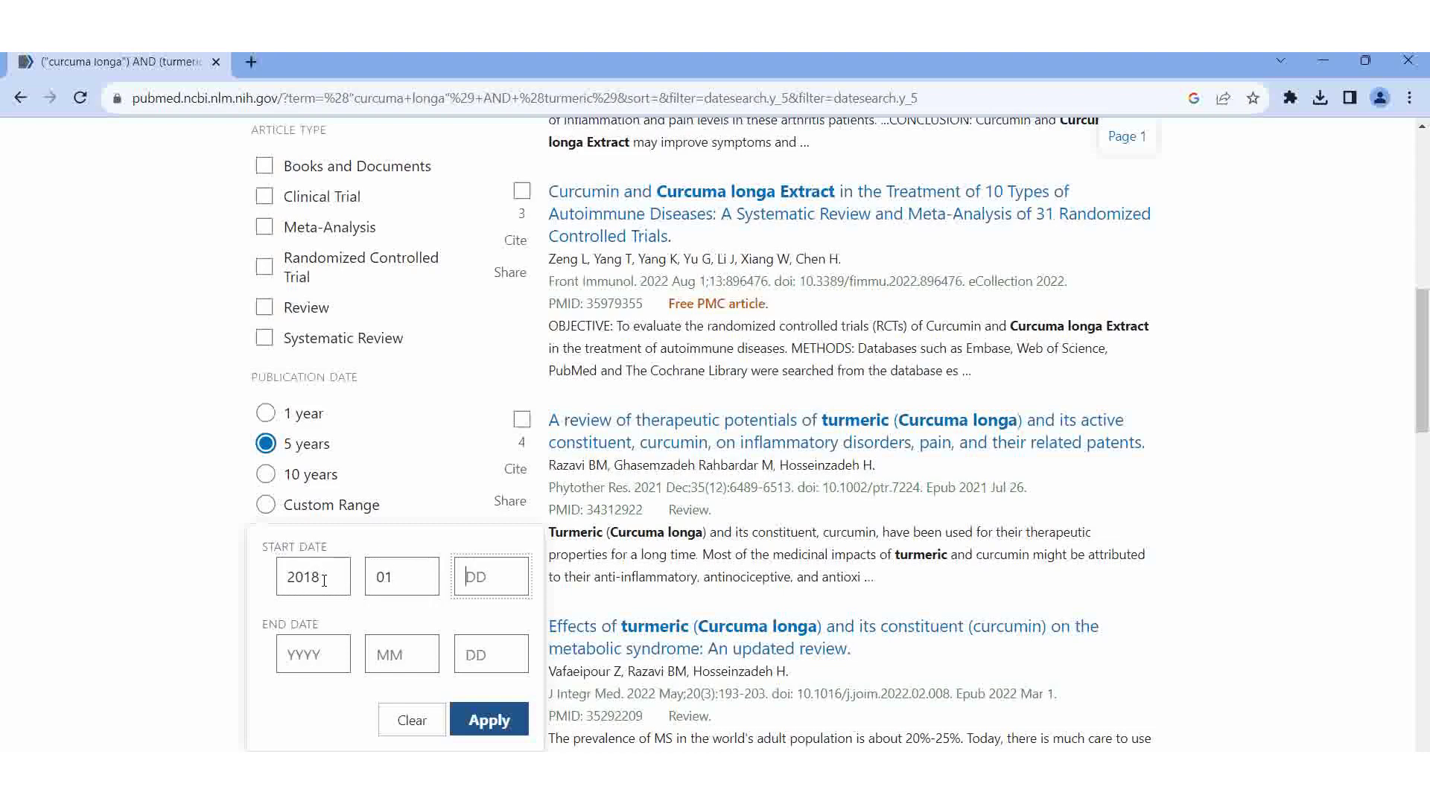
text(01)
key(Tab)
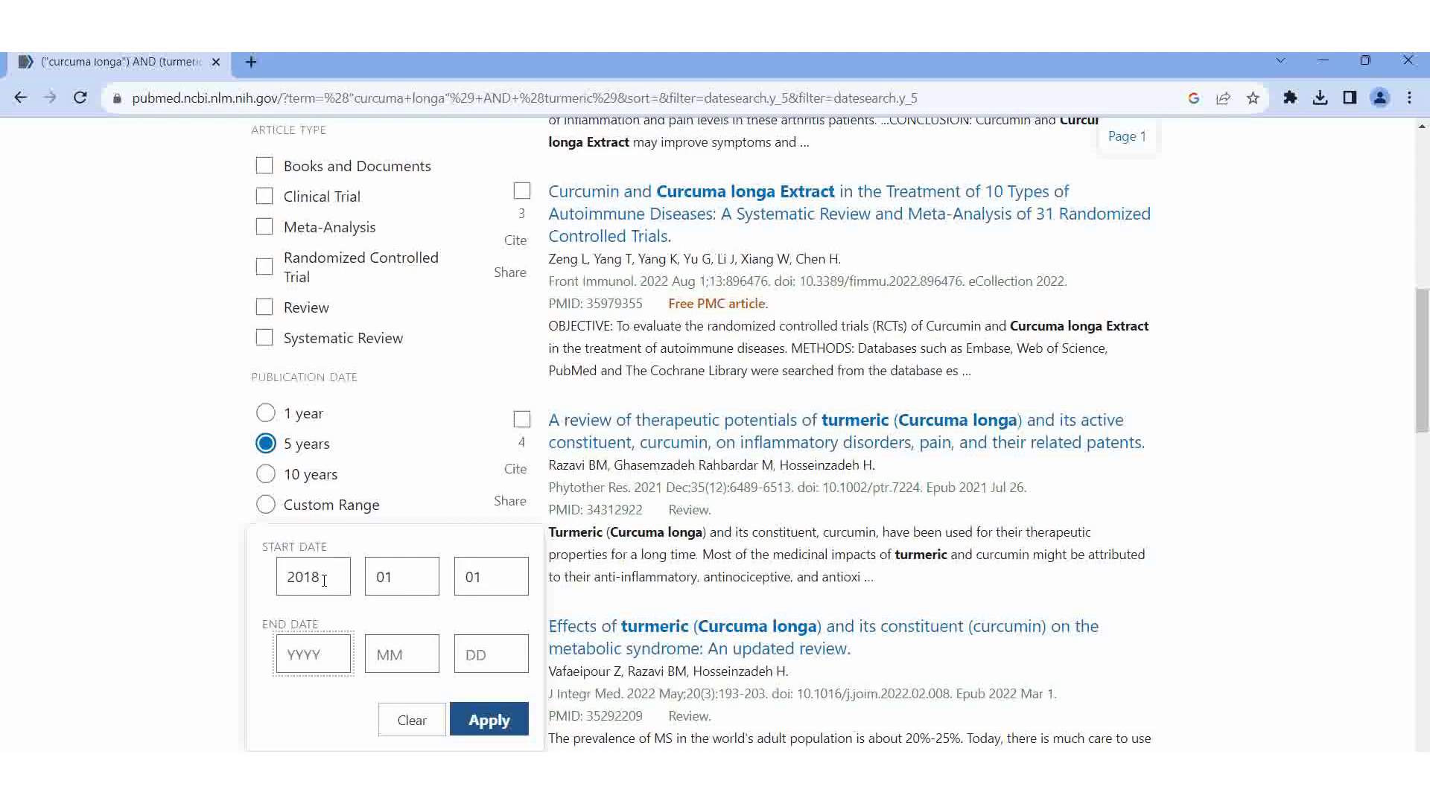
text(2022)
key(Tab)
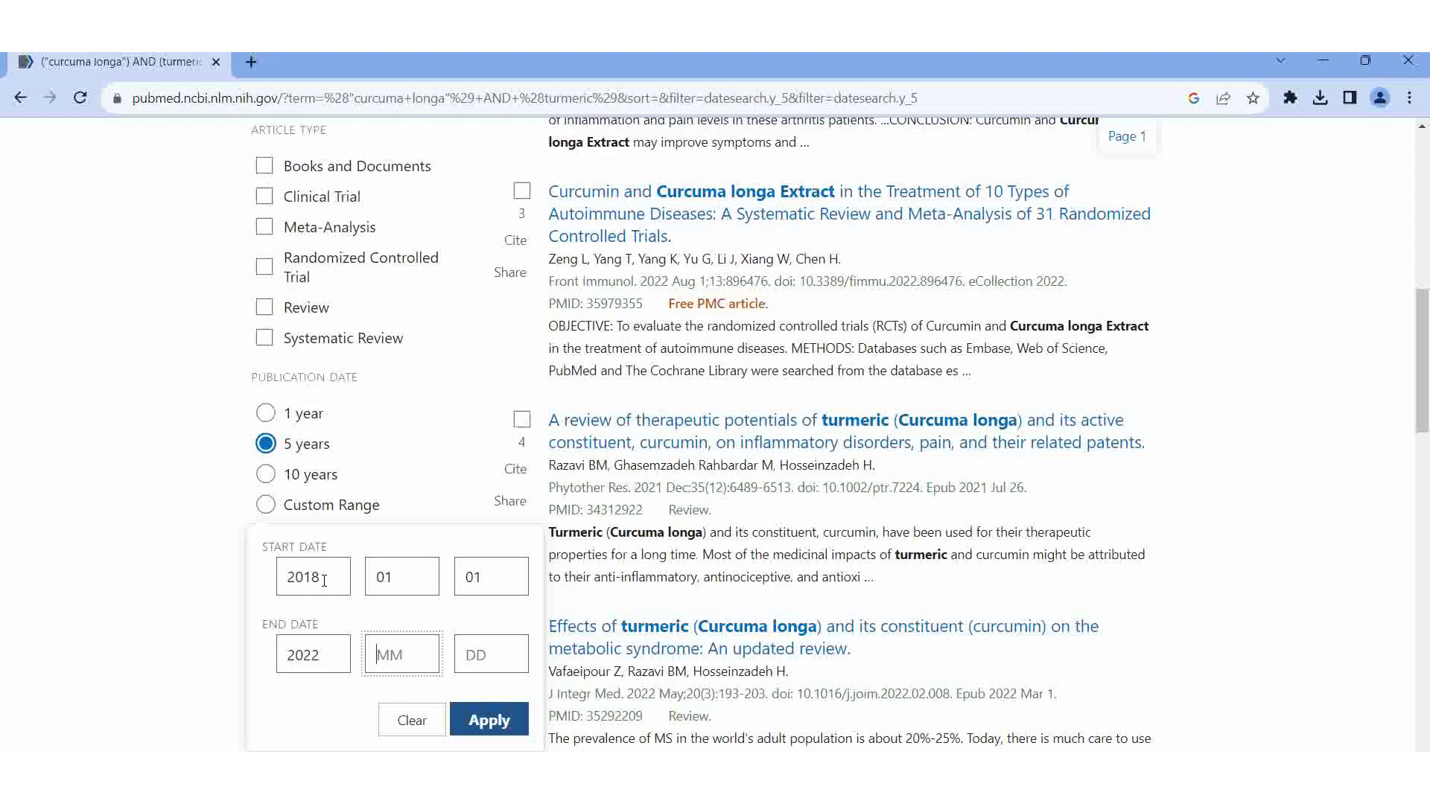
text(12)
key(Tab)
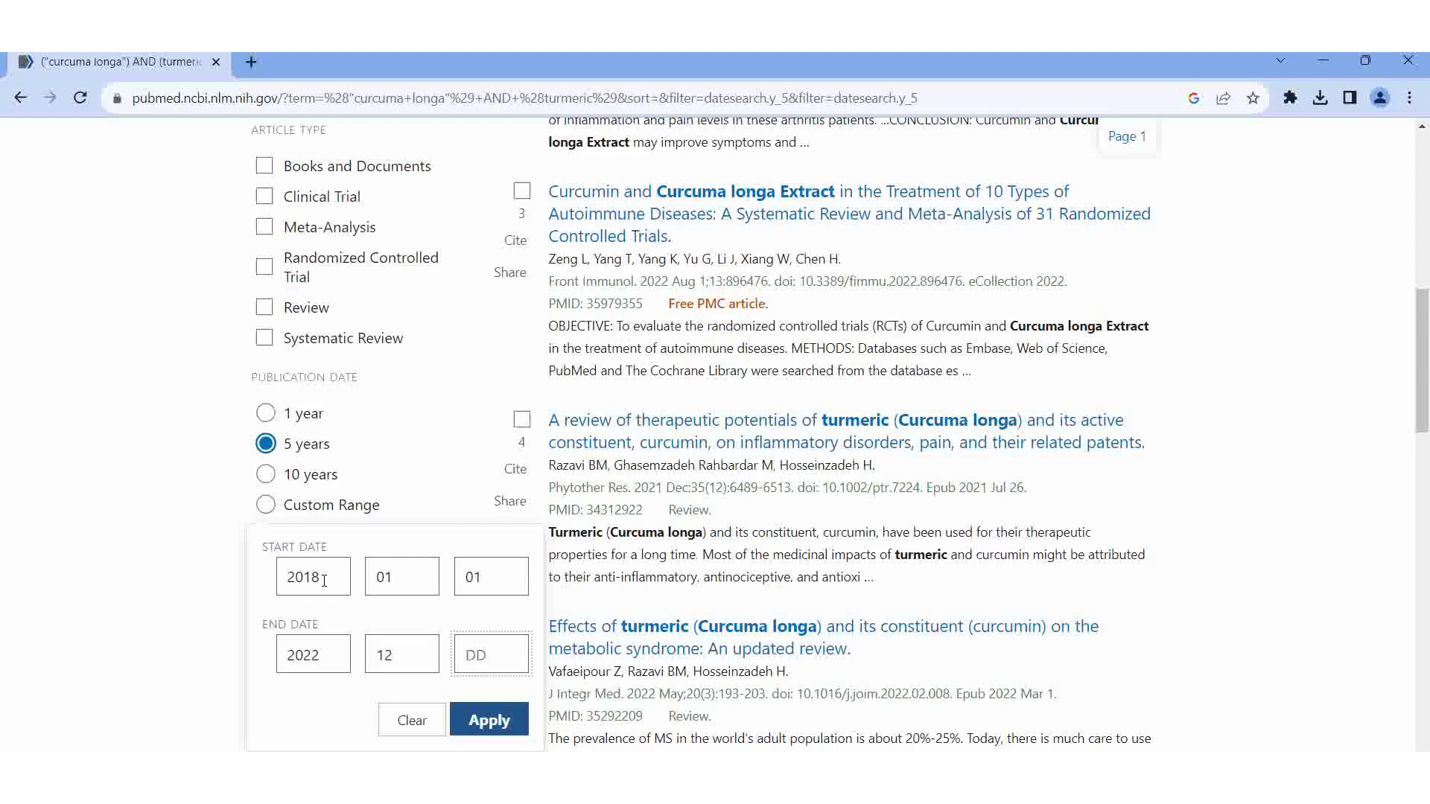
text(31)
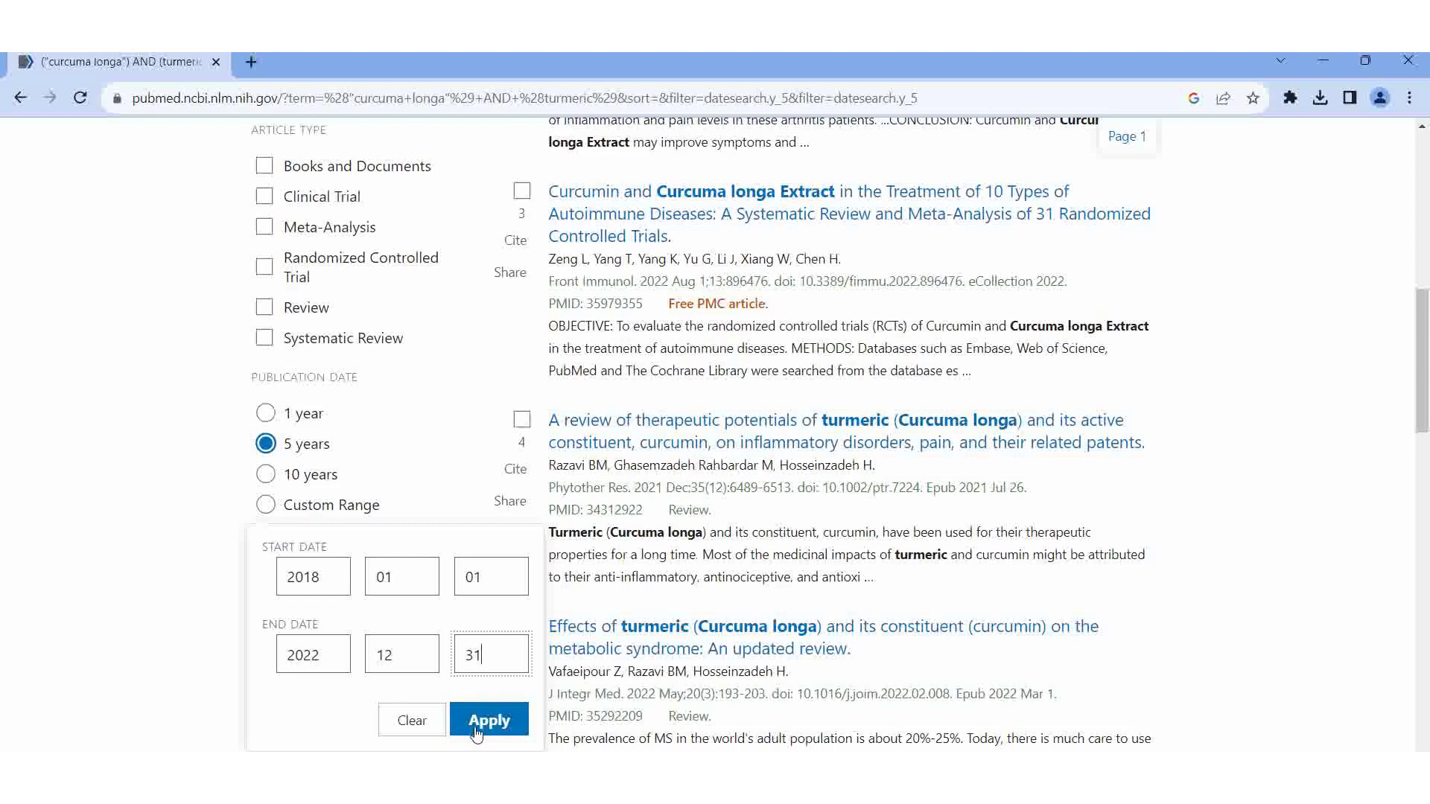
Apply the 2018–2022 date range, narrowing the results to 1,283 citations
click(265, 507)
click(265, 508)
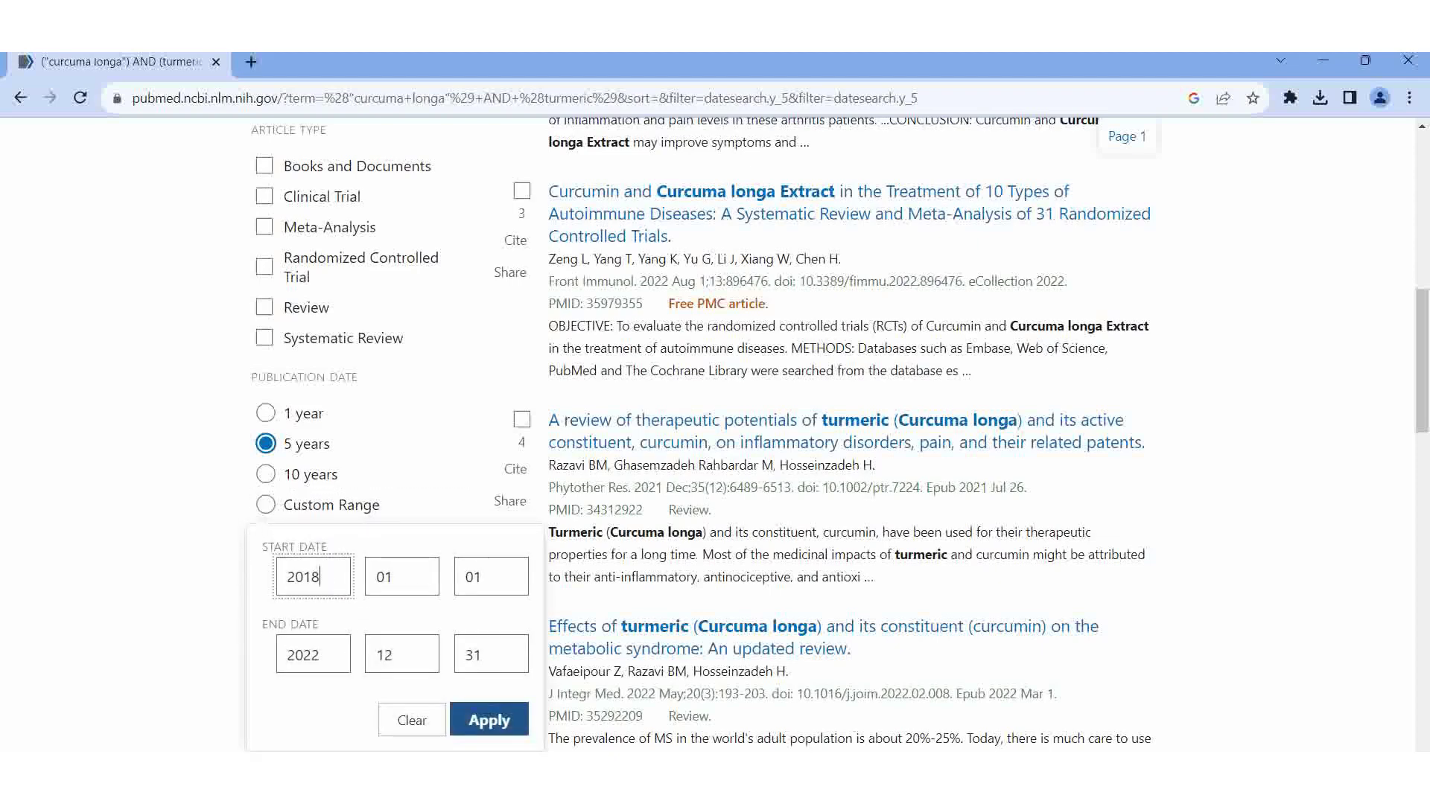
click(488, 721)
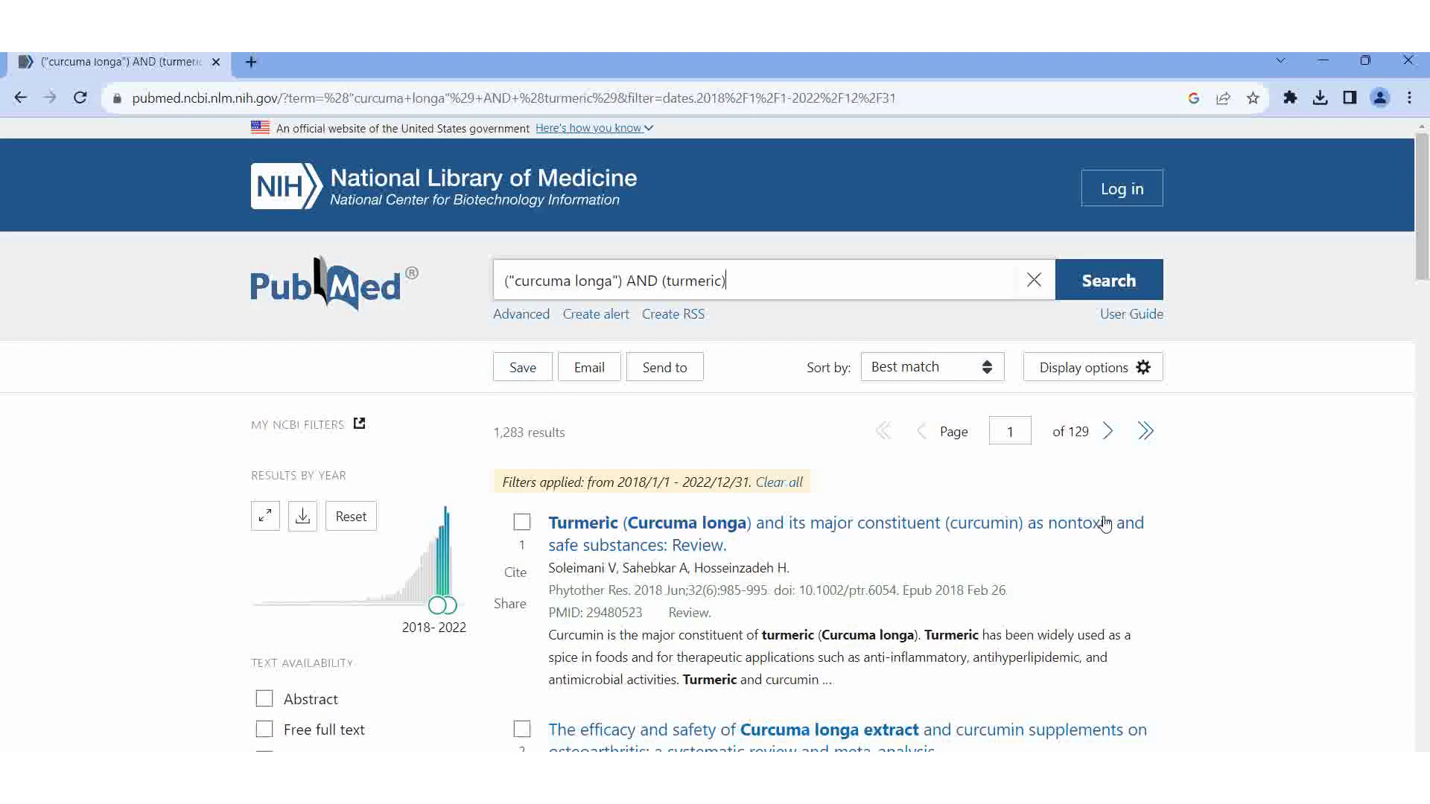
Save all 1,283 results to a citation file in PubMed format and download it
click(534, 375)
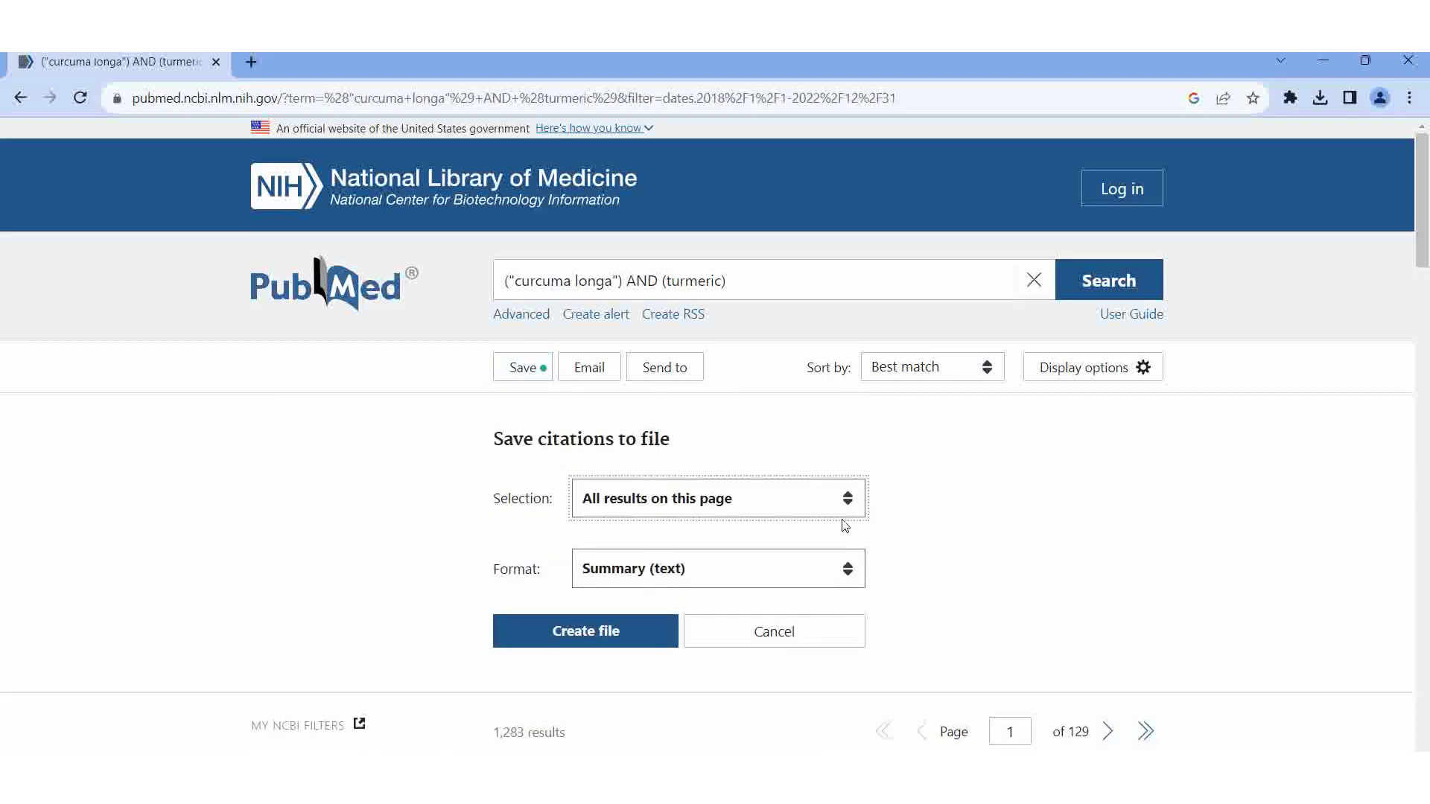
click(848, 503)
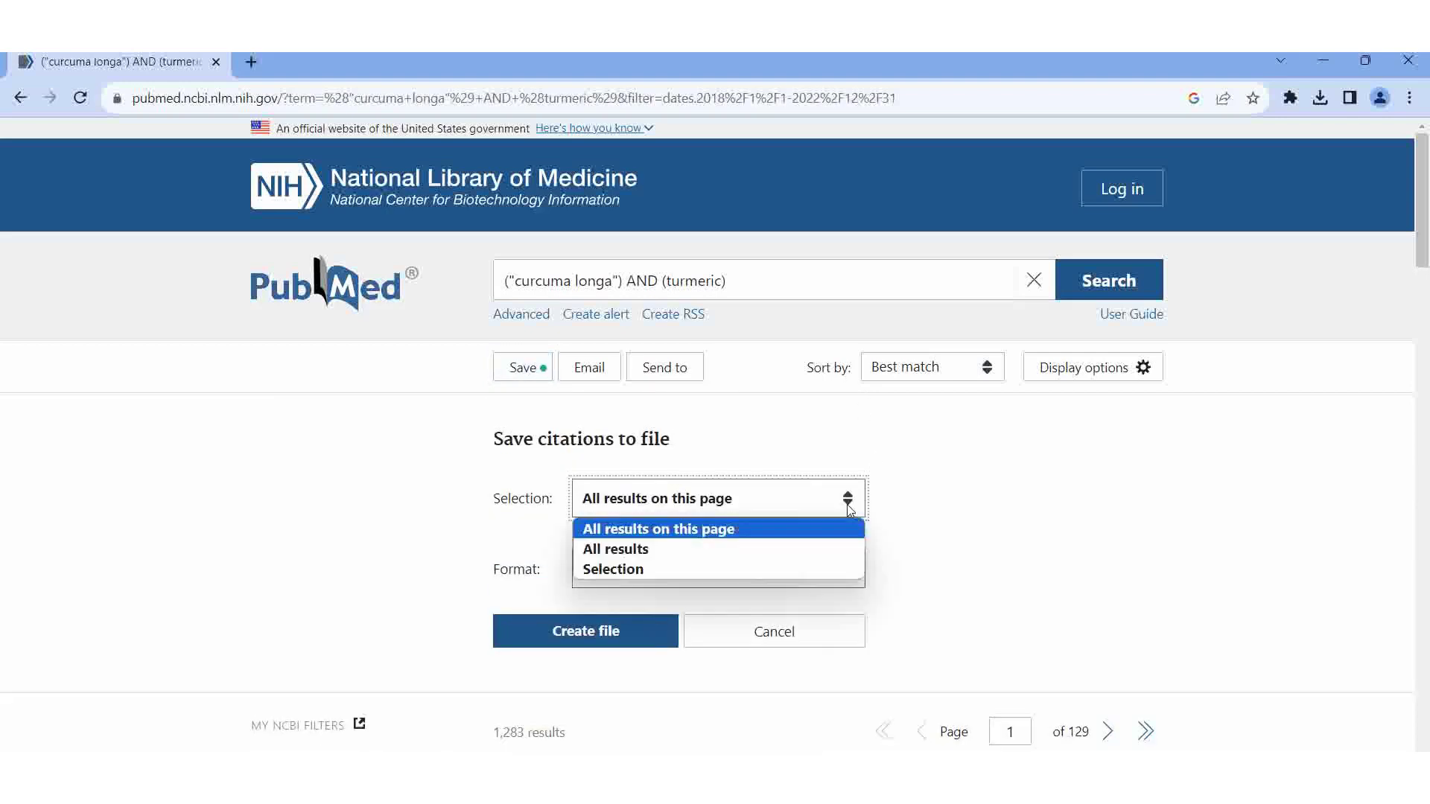
click(646, 550)
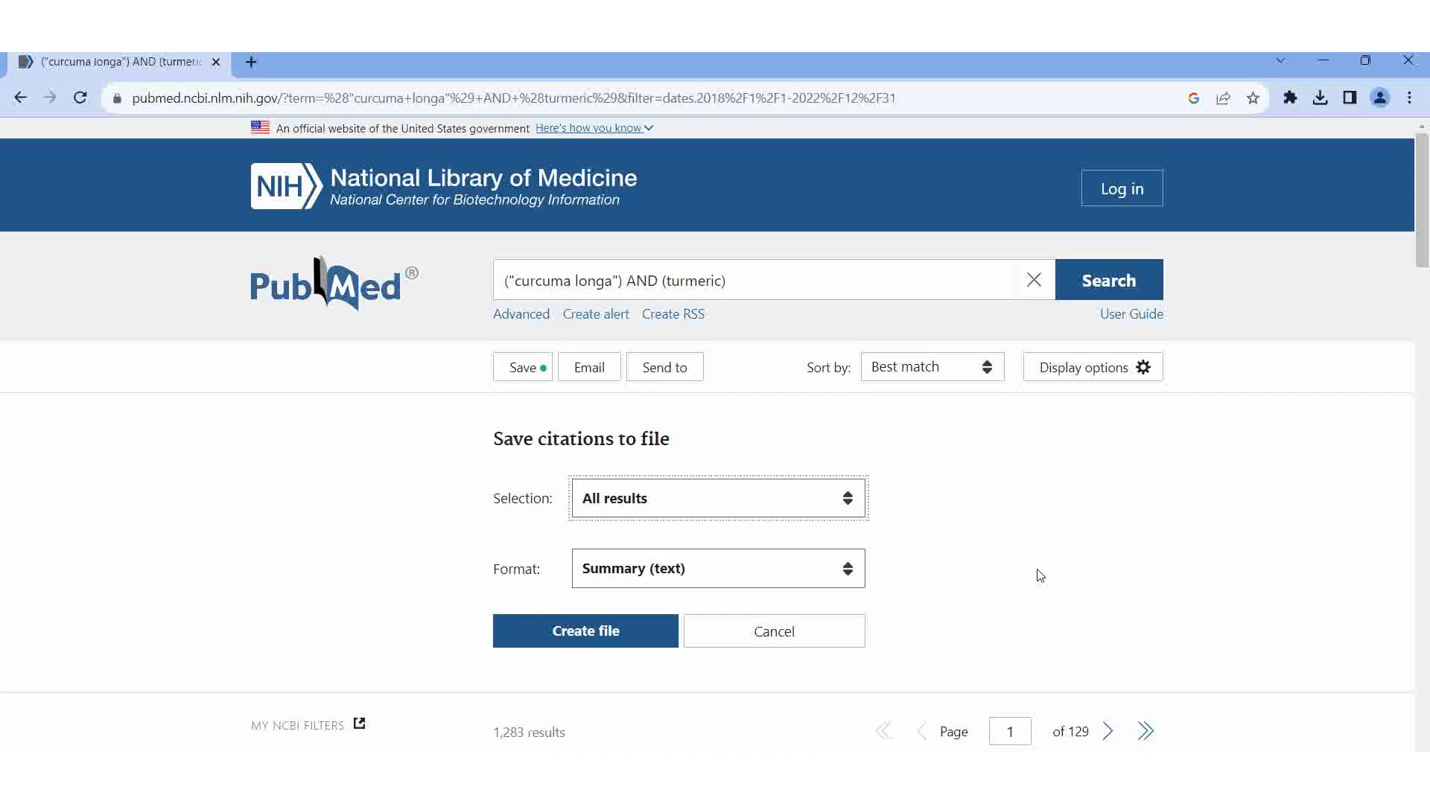
scroll(1037, 575, down, 1)
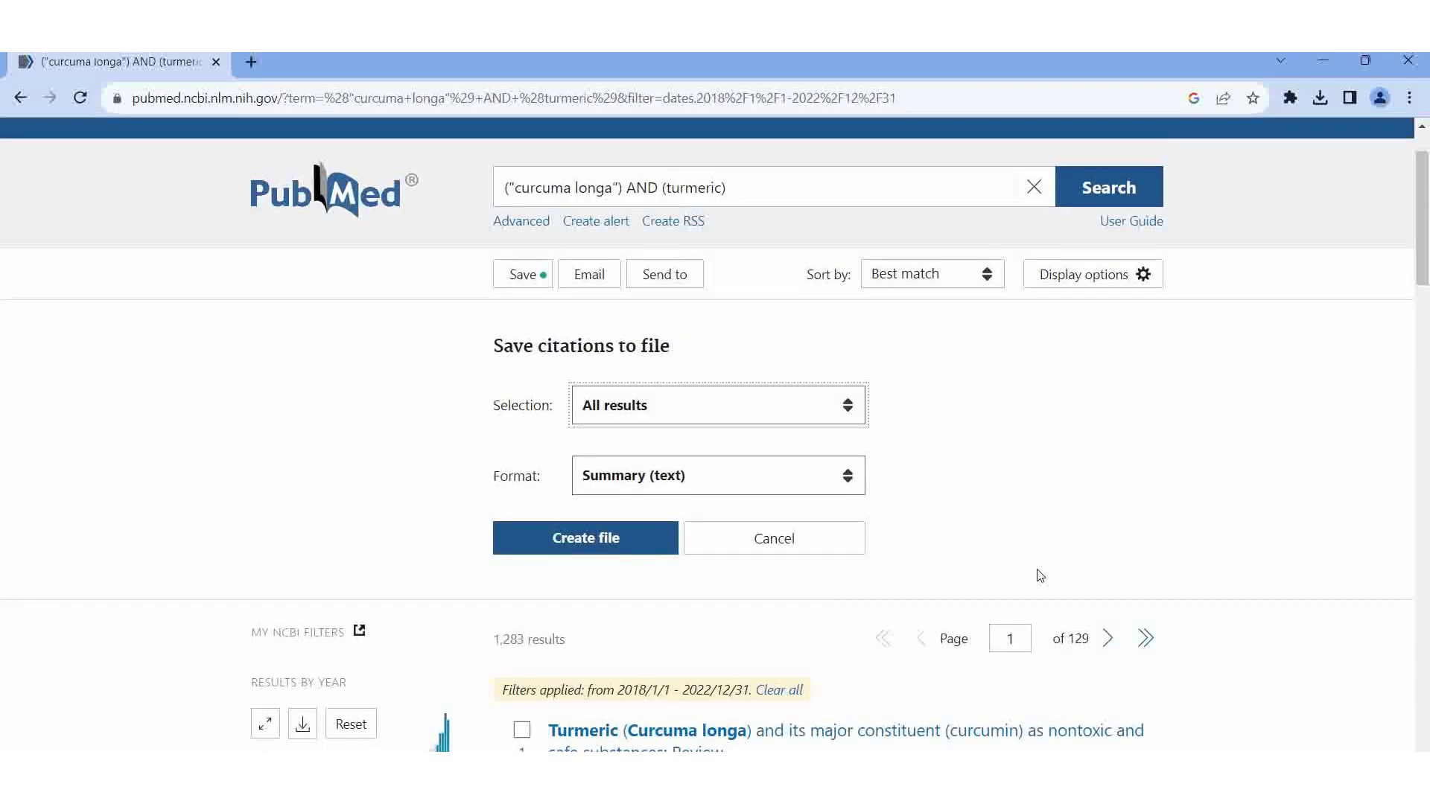
click(847, 478)
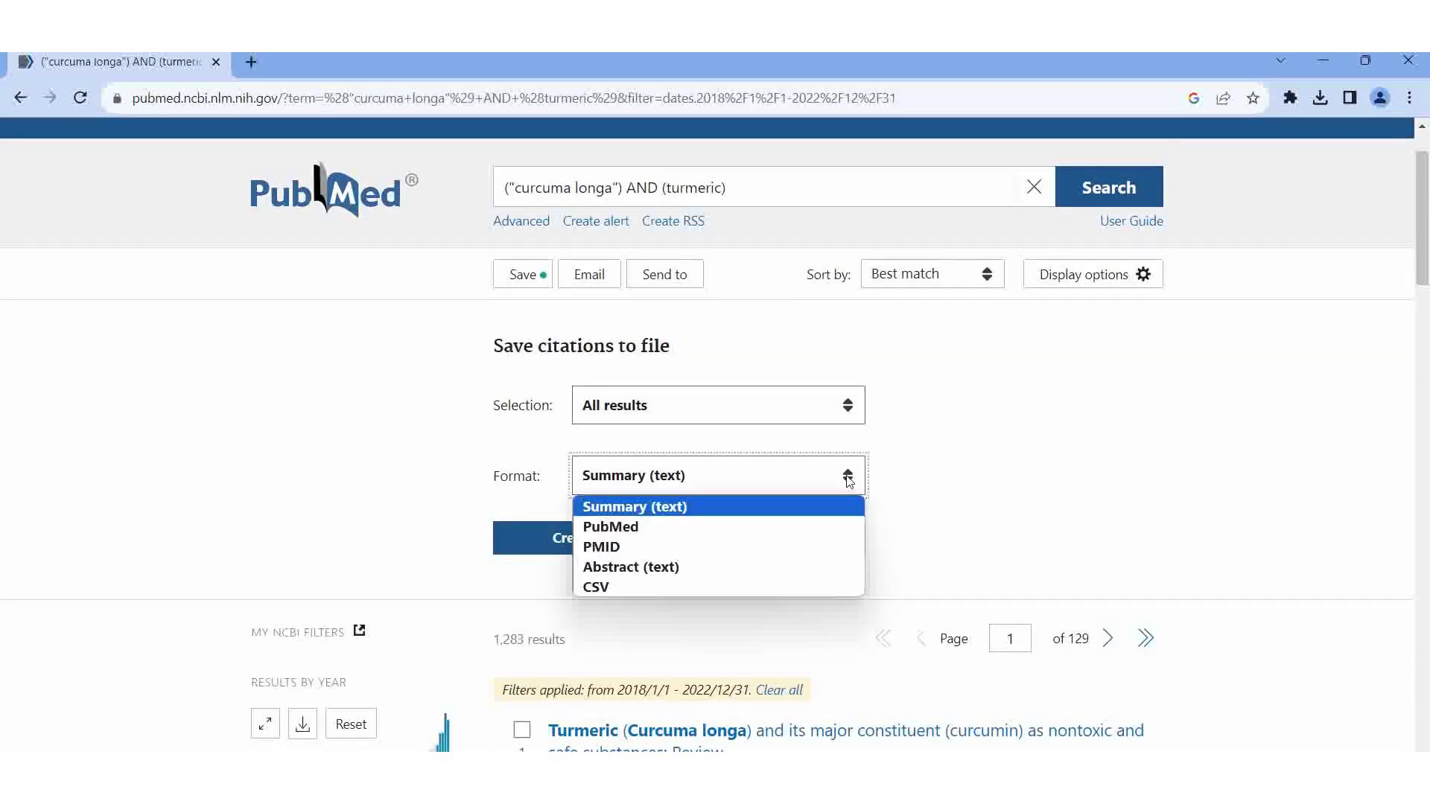
click(644, 528)
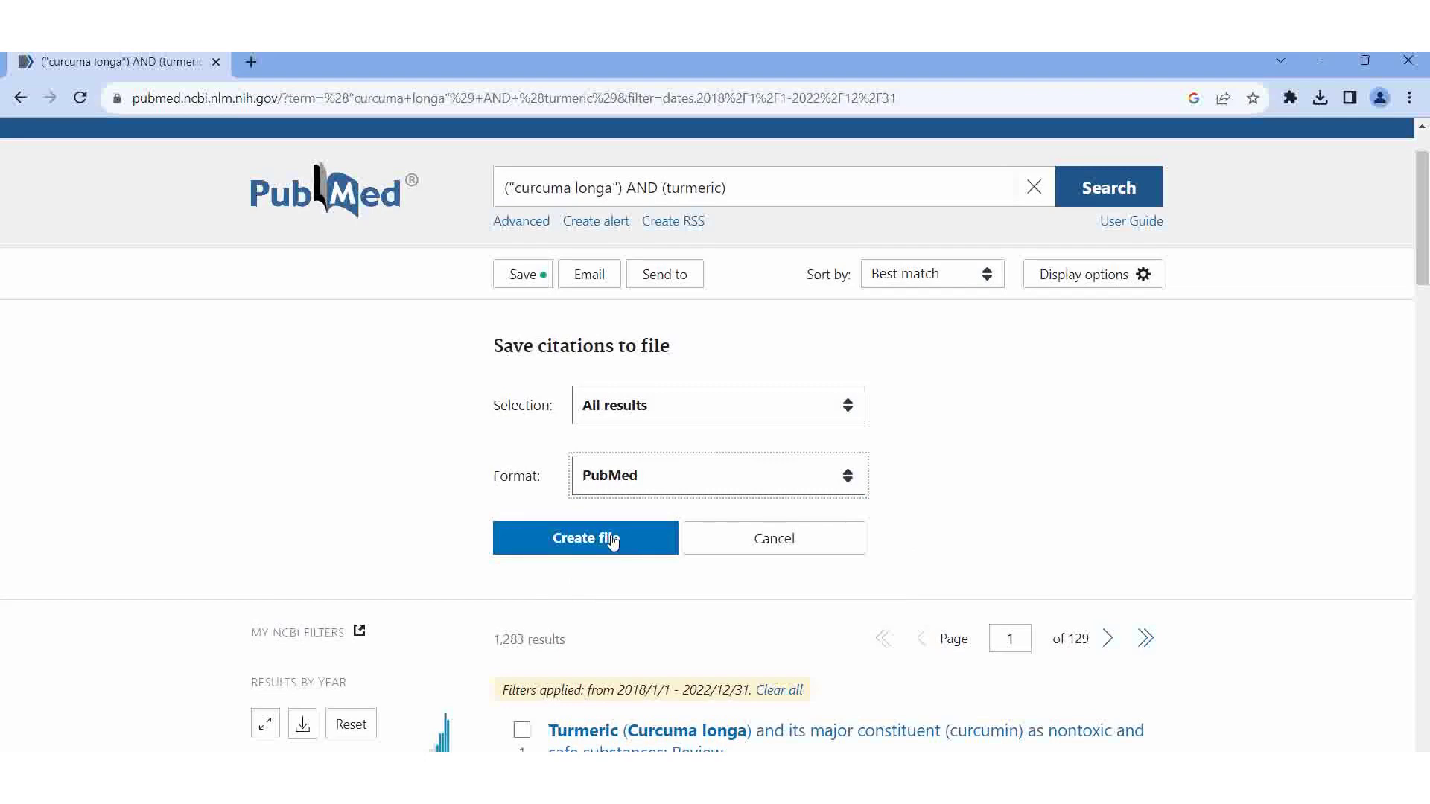
click(613, 541)
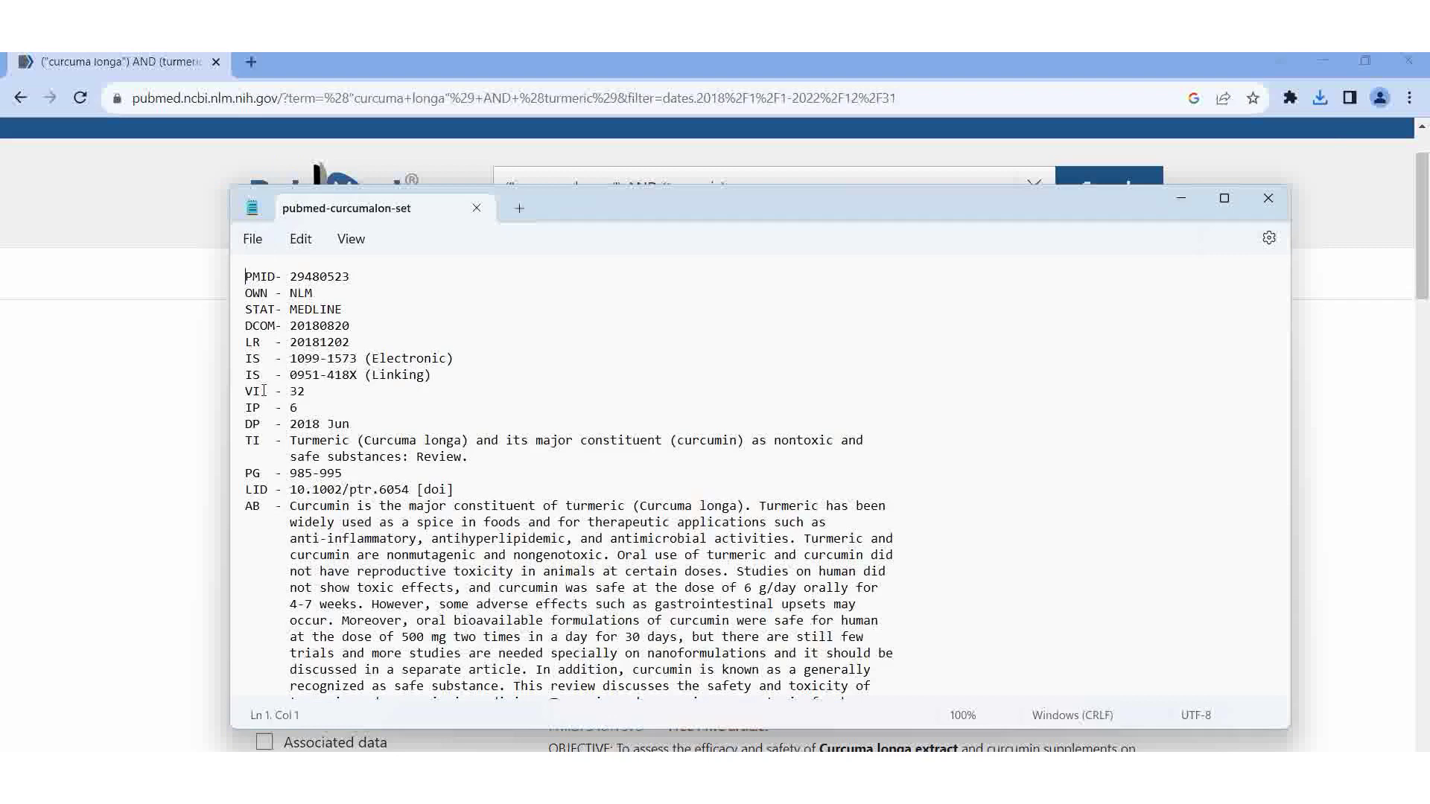
scroll(264, 390, down, 1)
scroll(263, 390, down, 1)
scroll(264, 390, down, 1)
scroll(264, 390, down, 1)
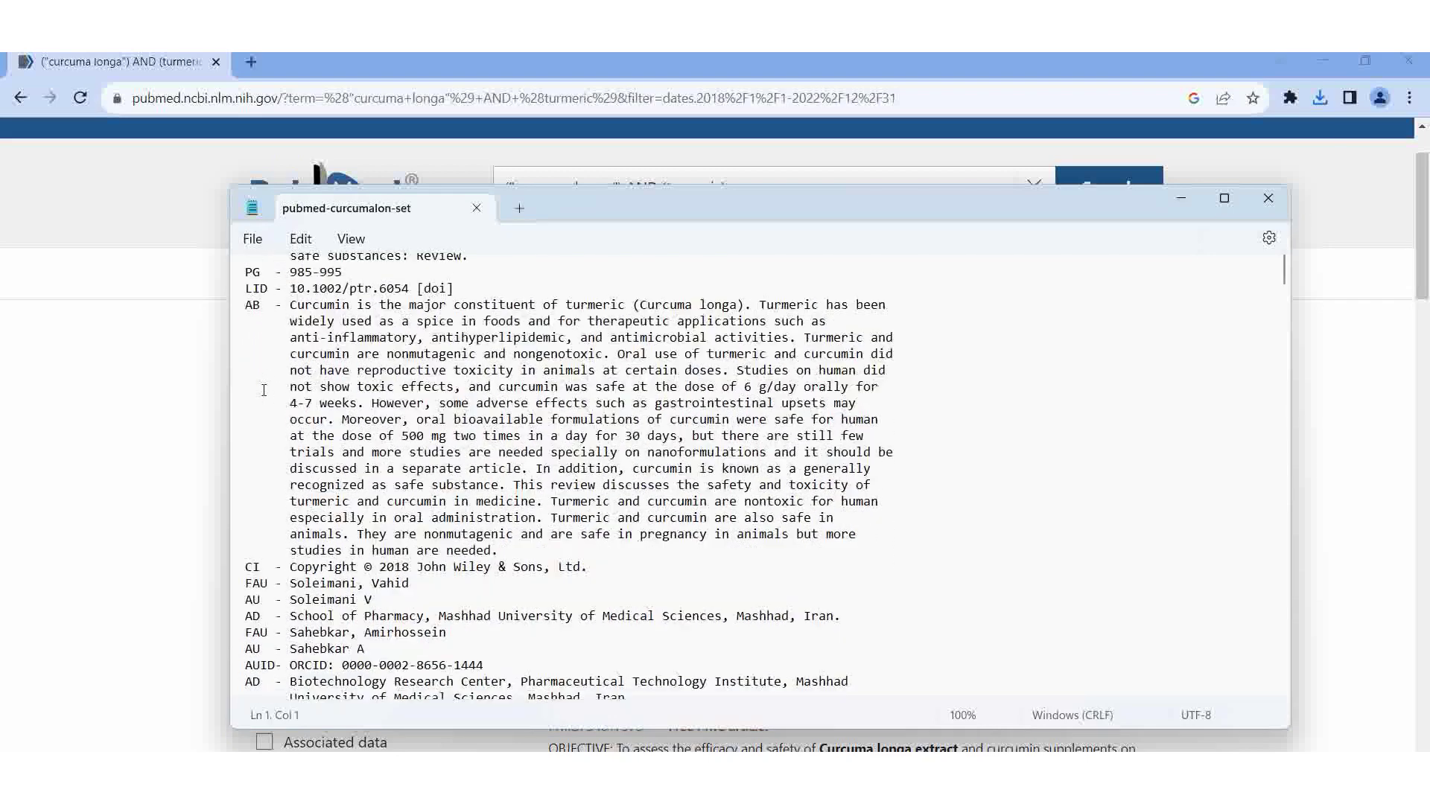
scroll(264, 390, down, 1)
scroll(272, 626, down, 1)
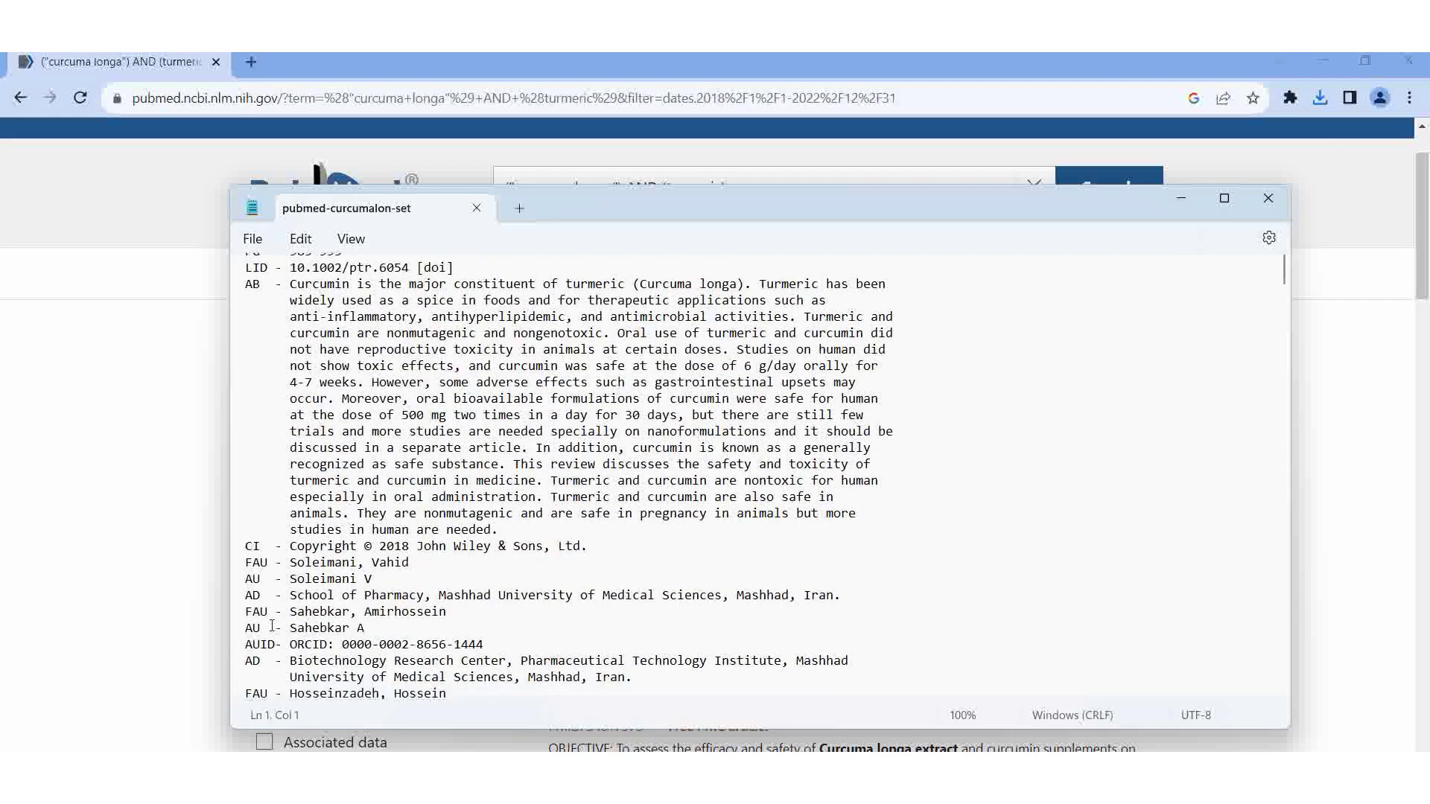
scroll(272, 627, down, 1)
scroll(272, 626, down, 1)
scroll(272, 625, down, 2)
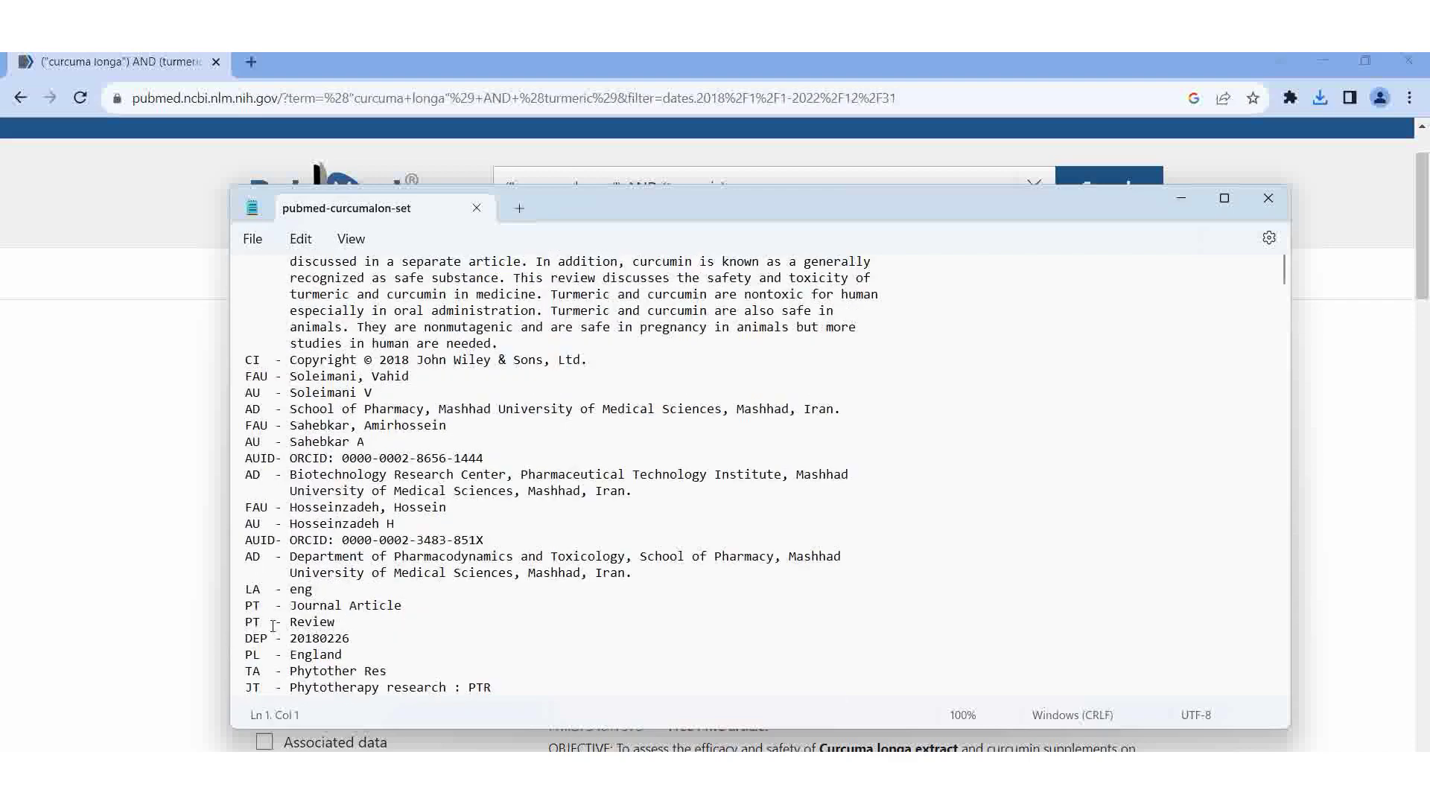
scroll(272, 625, down, 1)
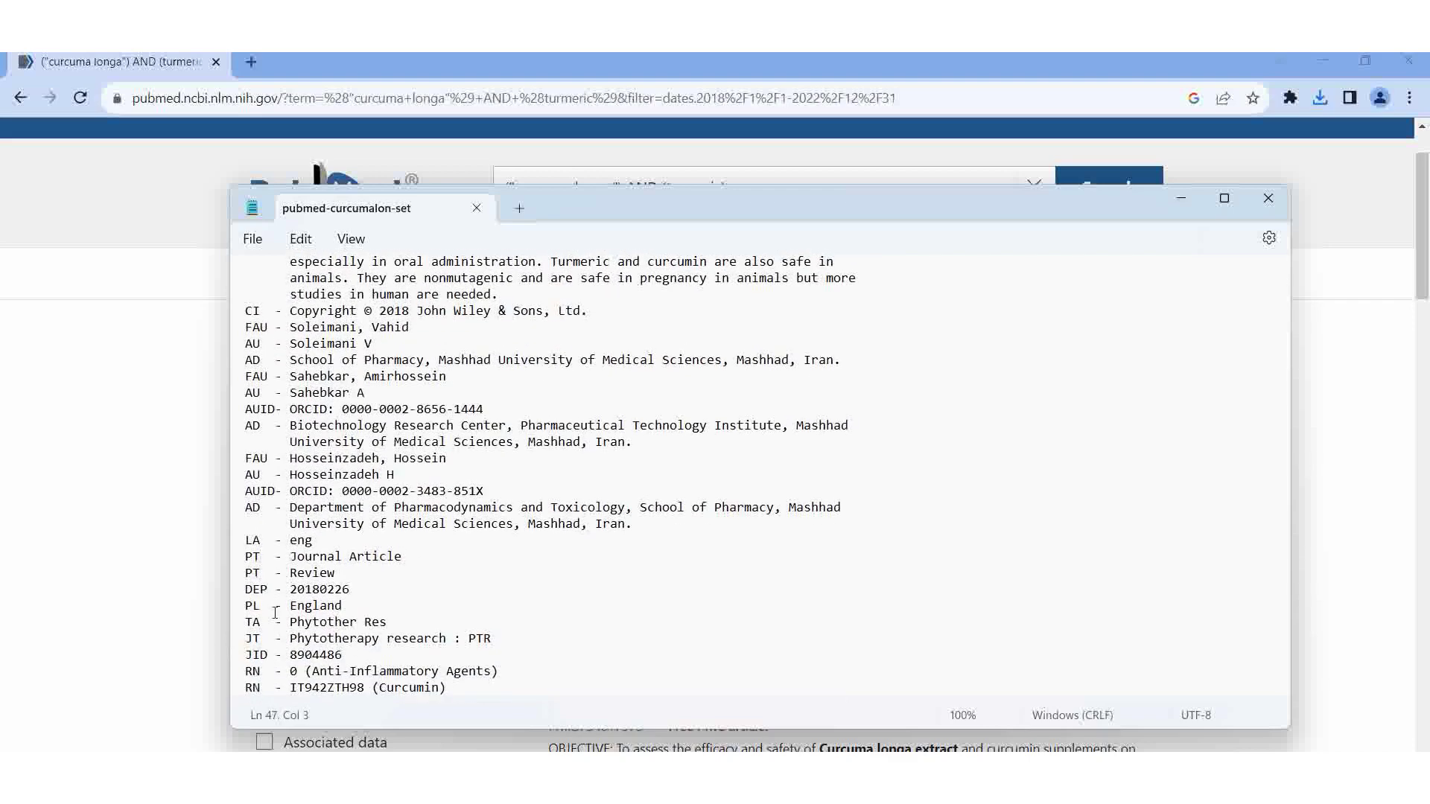
scroll(275, 613, down, 1)
scroll(276, 613, down, 1)
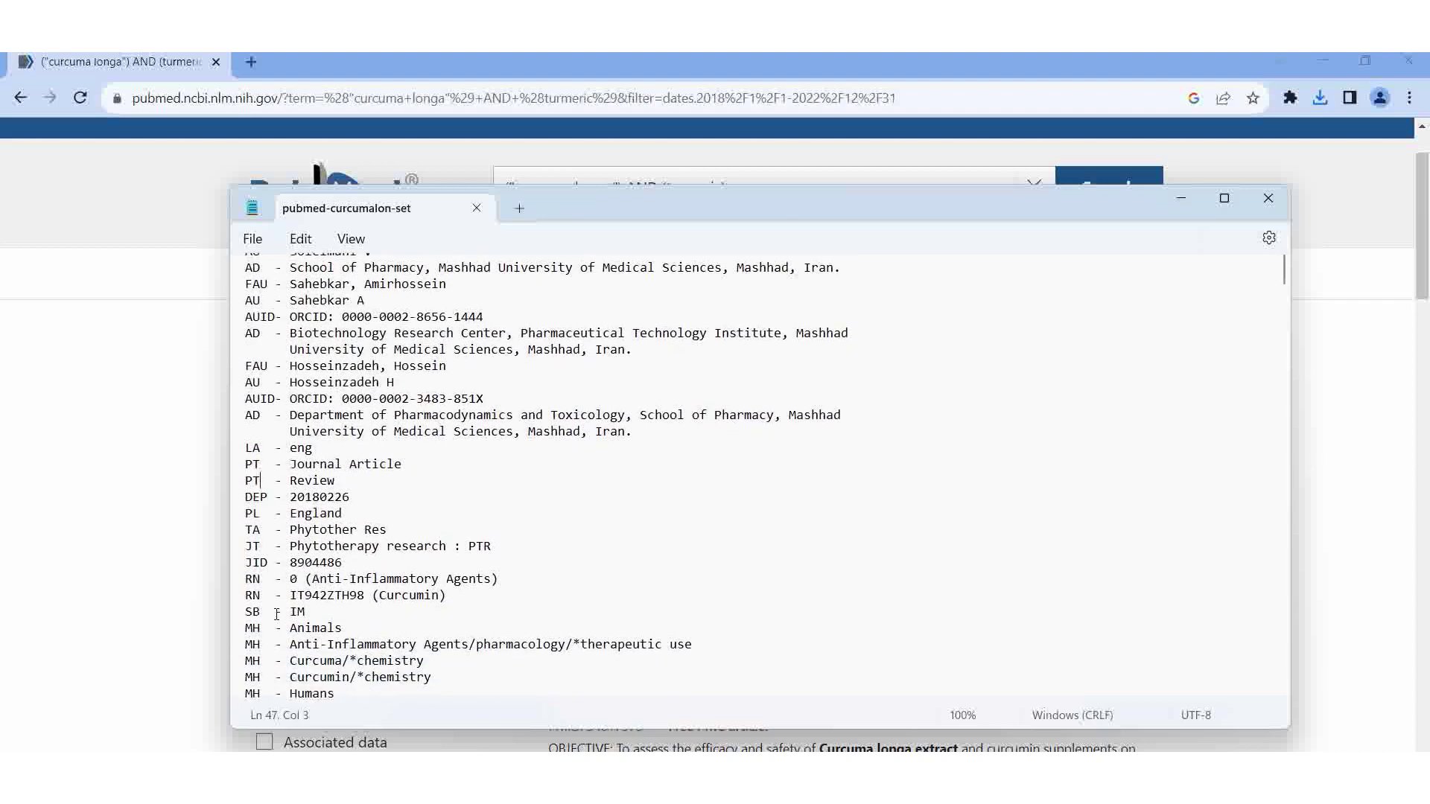
double_click(252, 506)
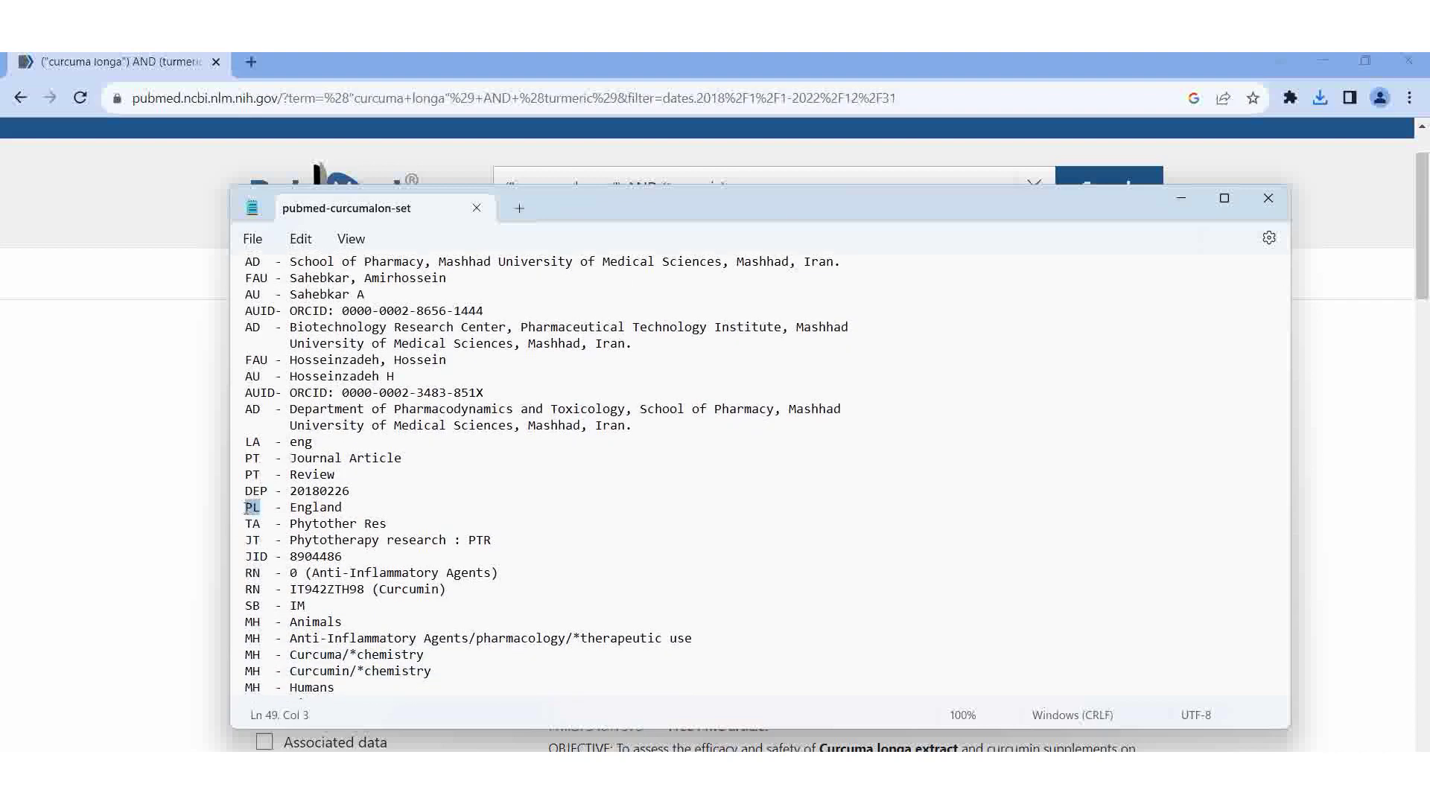
scroll(284, 625, down, 2)
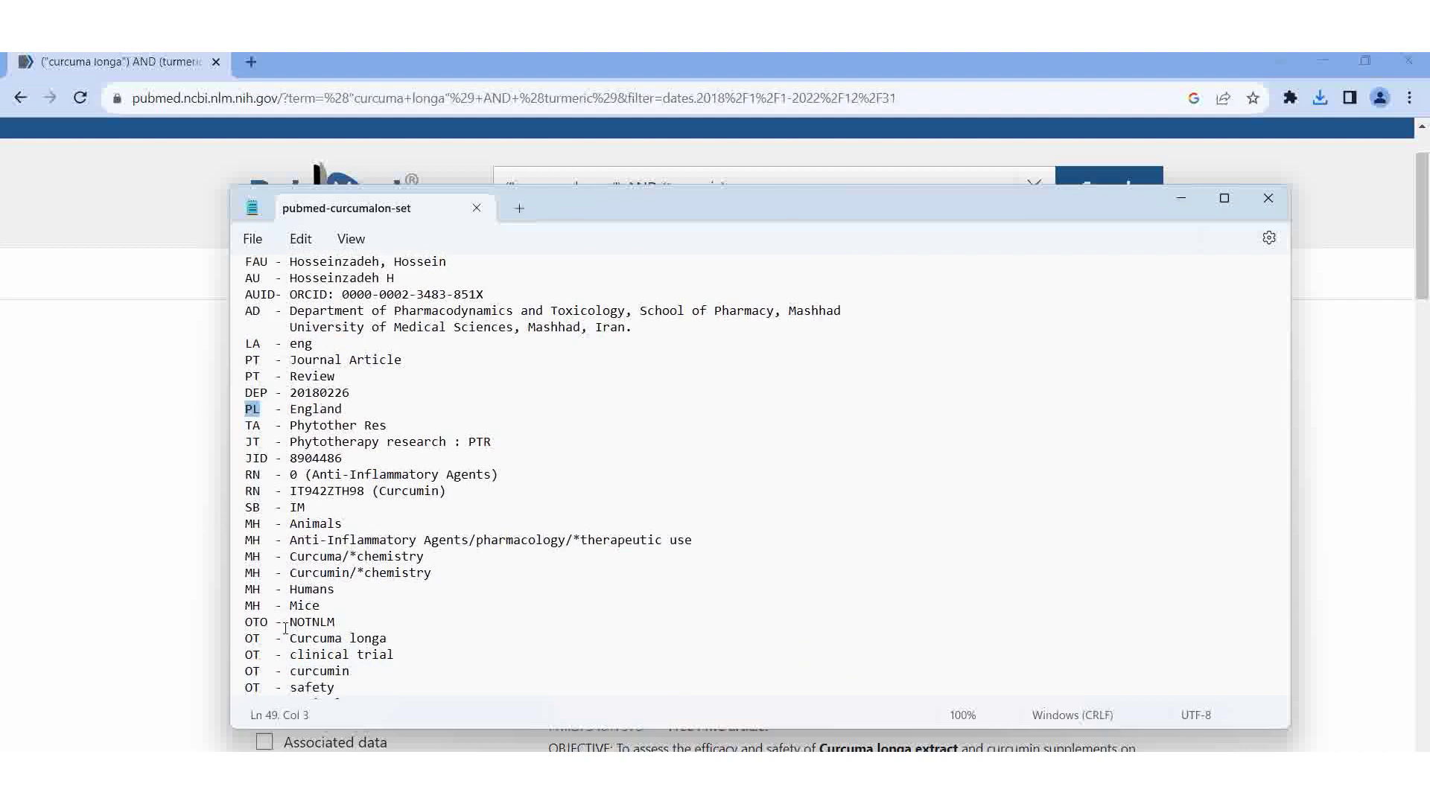
scroll(284, 628, down, 1)
scroll(285, 629, down, 1)
scroll(286, 628, down, 1)
scroll(286, 628, down, 1)
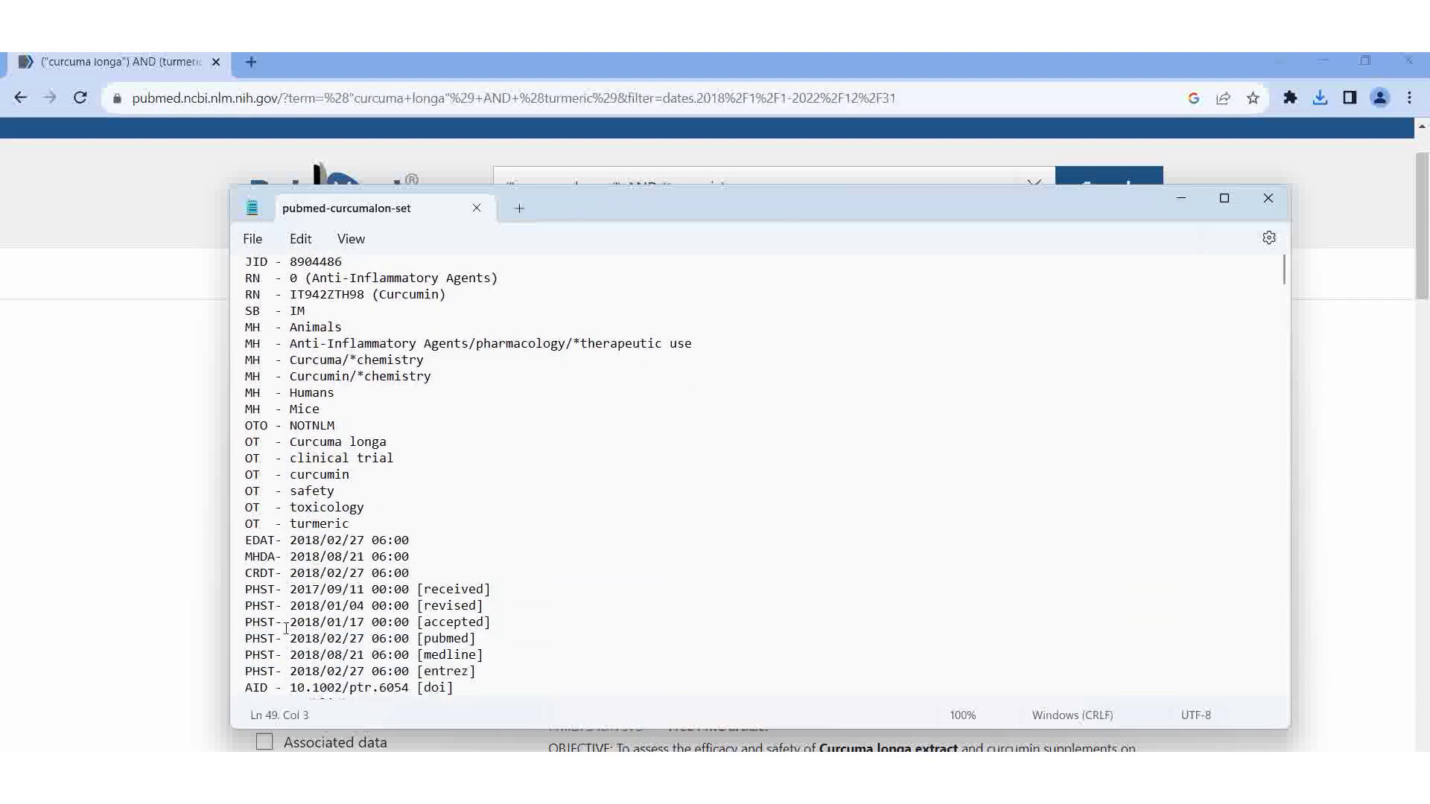
scroll(287, 629, down, 1)
scroll(286, 629, down, 1)
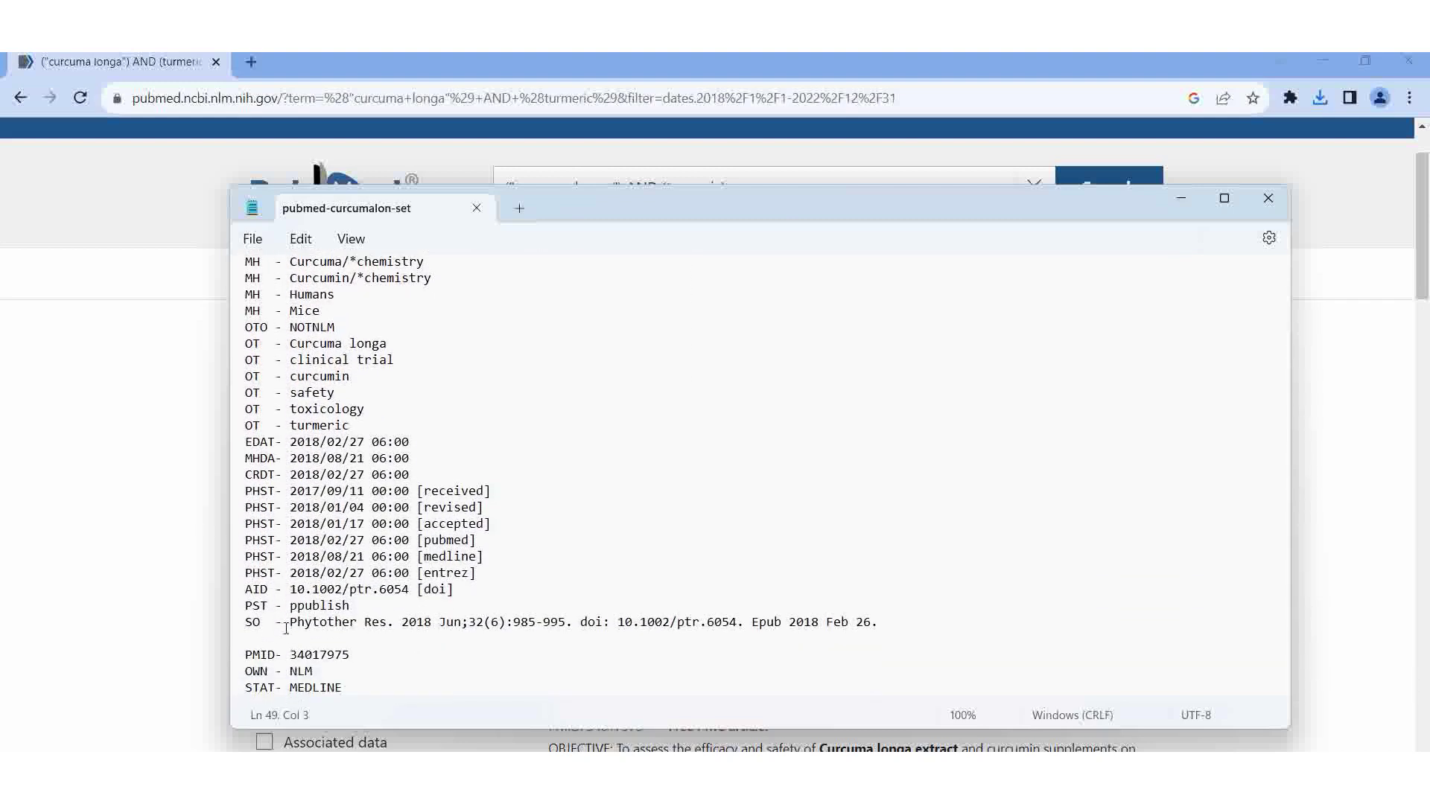
scroll(286, 629, up, 1)
scroll(287, 626, up, 1)
scroll(287, 617, up, 1)
scroll(288, 616, up, 1)
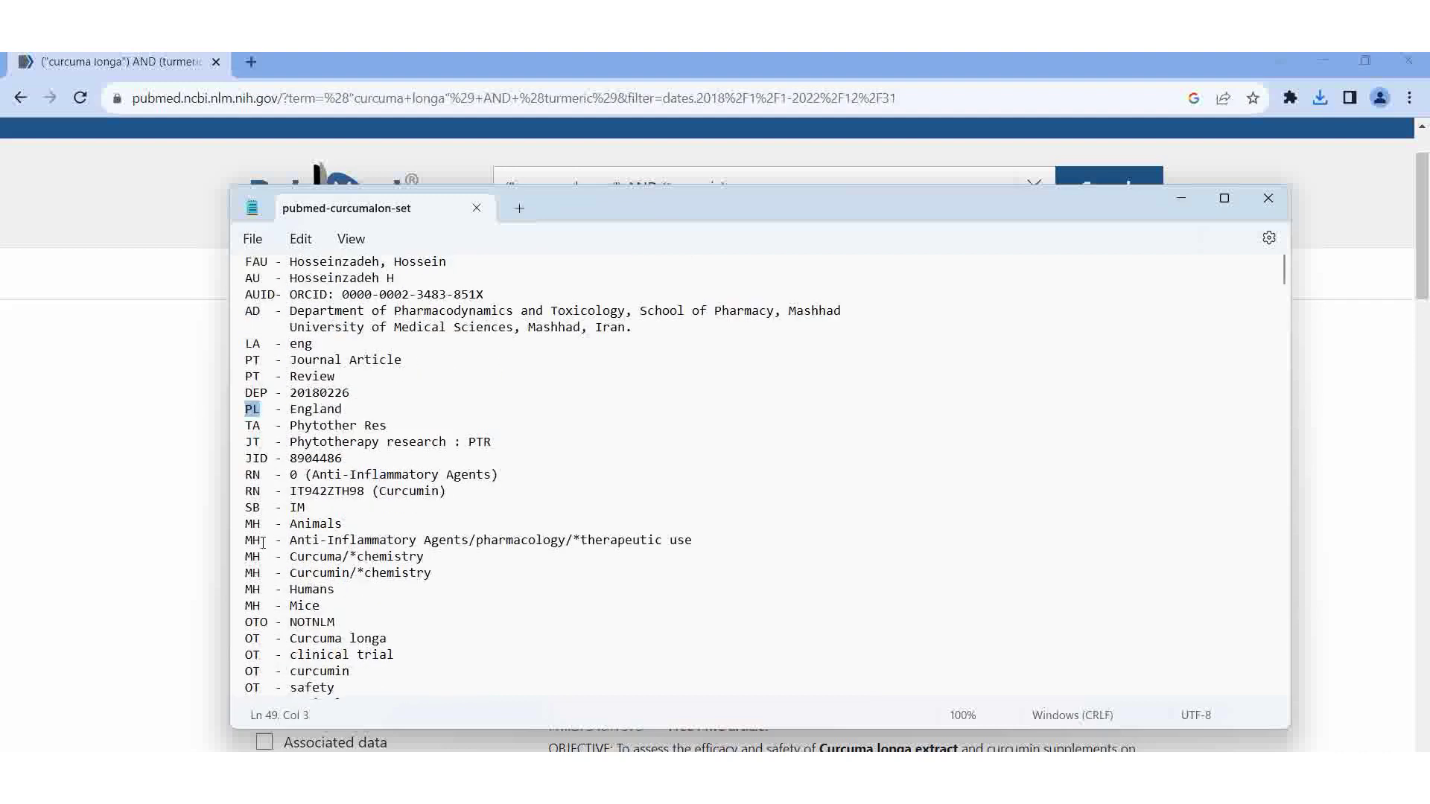
click(264, 541)
scroll(657, 613, down, 1)
scroll(640, 576, up, 2)
scroll(640, 576, up, 1)
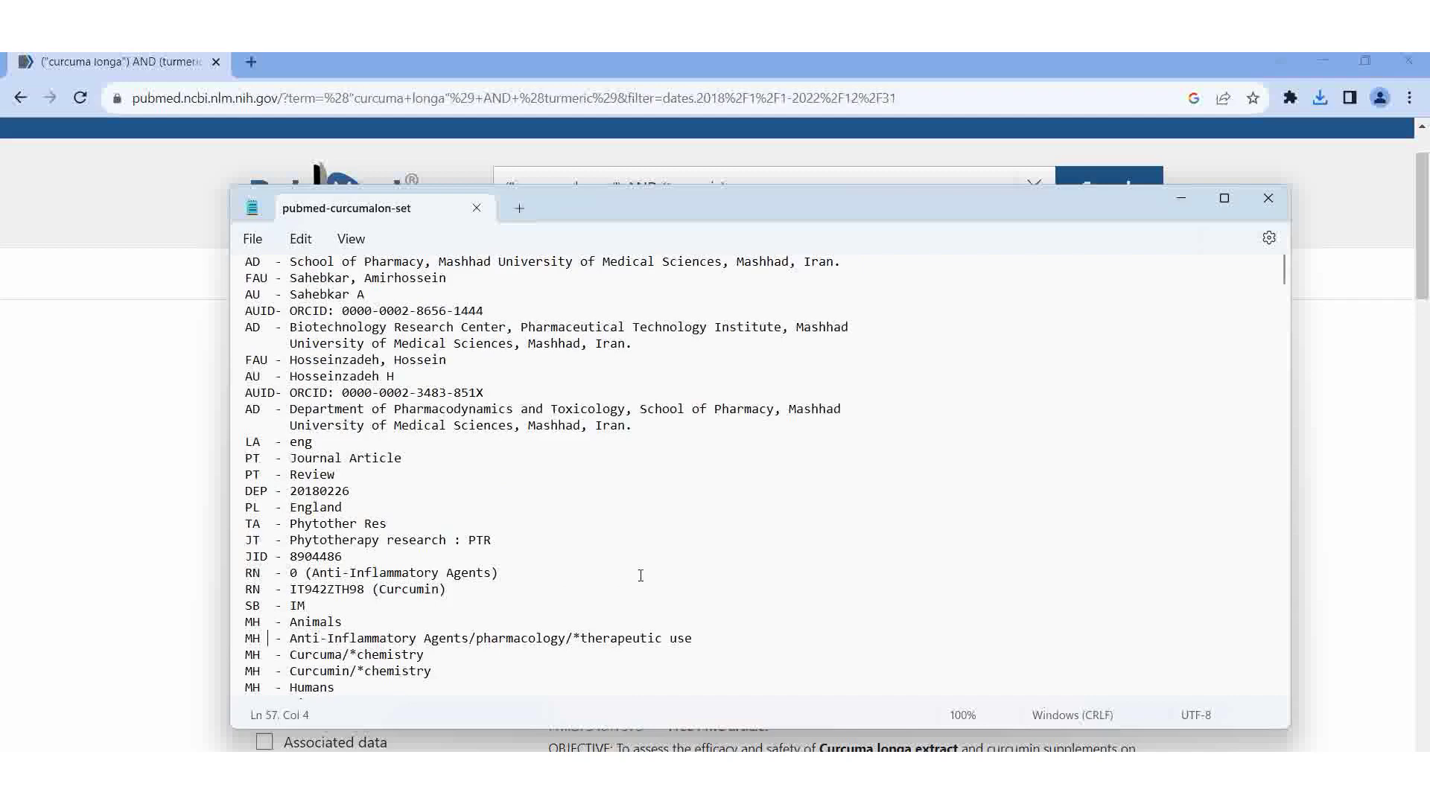
scroll(640, 575, up, 2)
scroll(640, 575, up, 1)
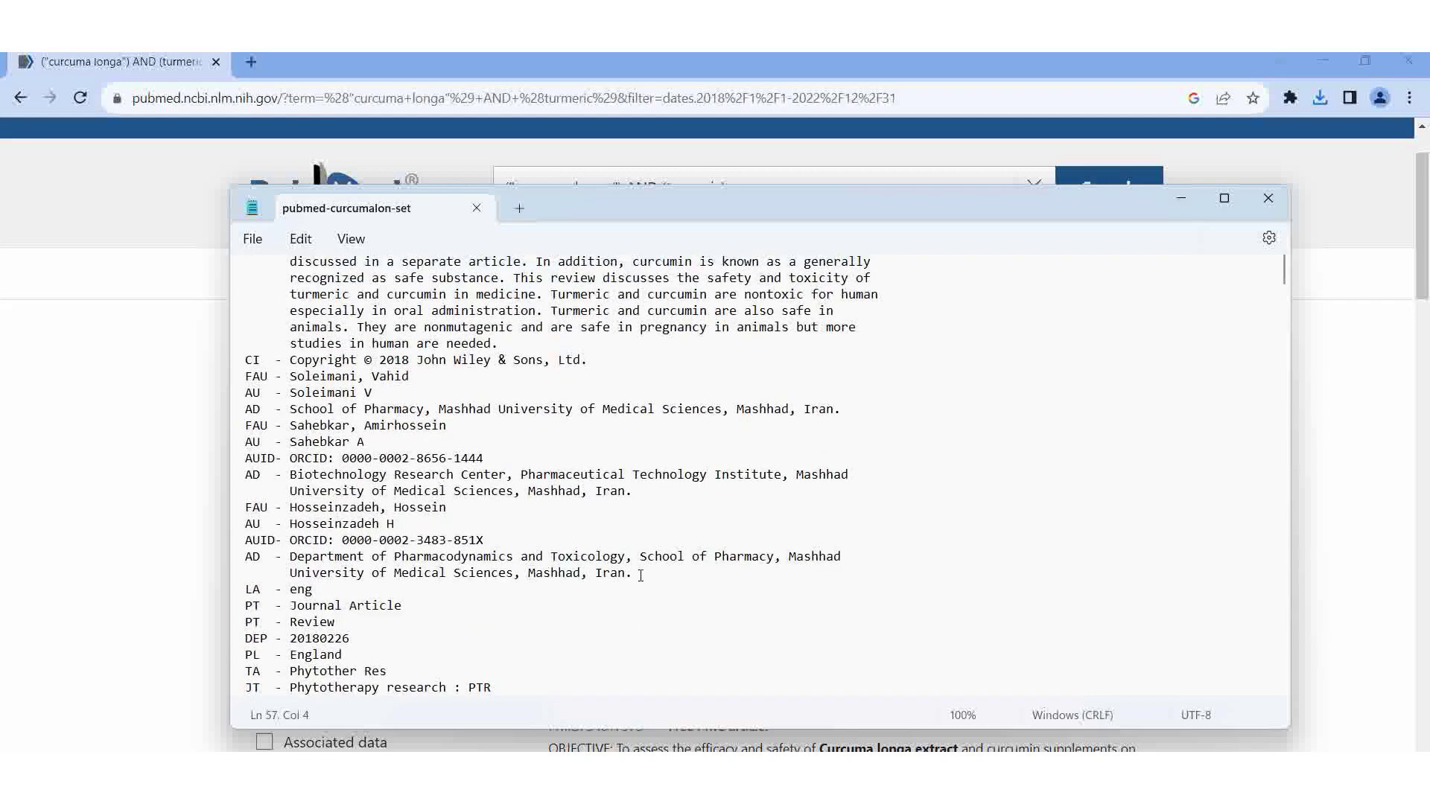
Start saving the citation file as a copy, choosing the 1 bibexcel folder as destination
click(253, 239)
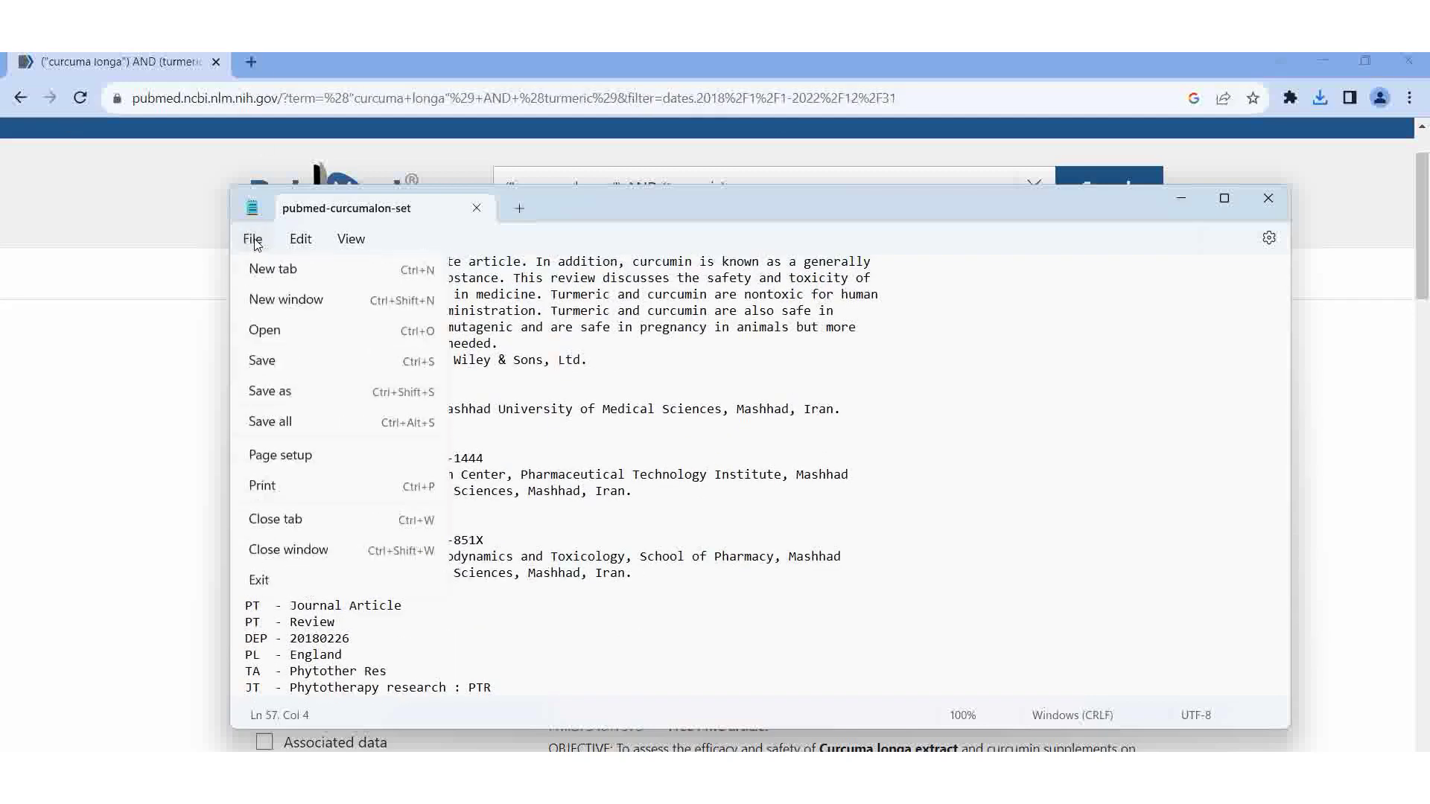
click(269, 398)
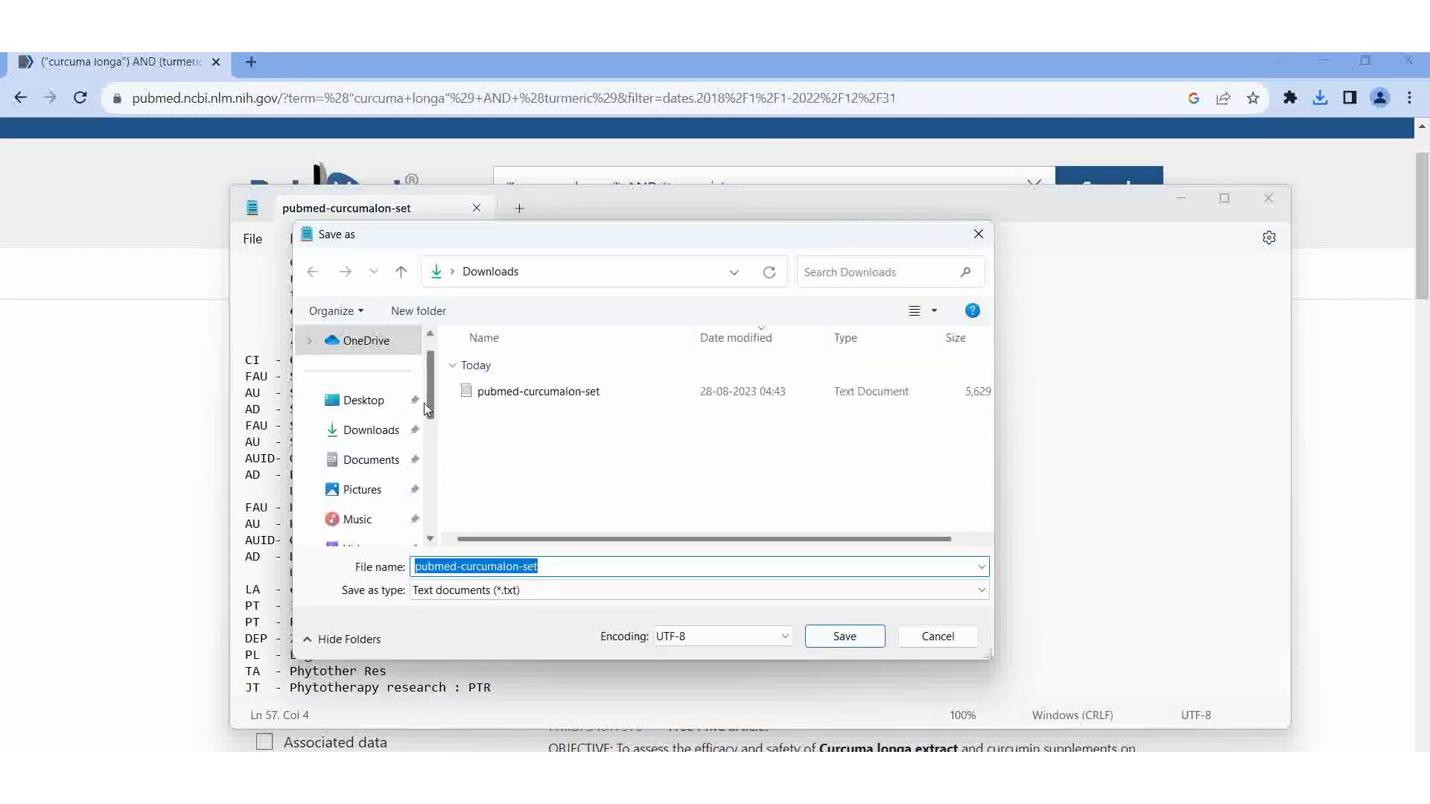
drag(430, 403, 434, 479)
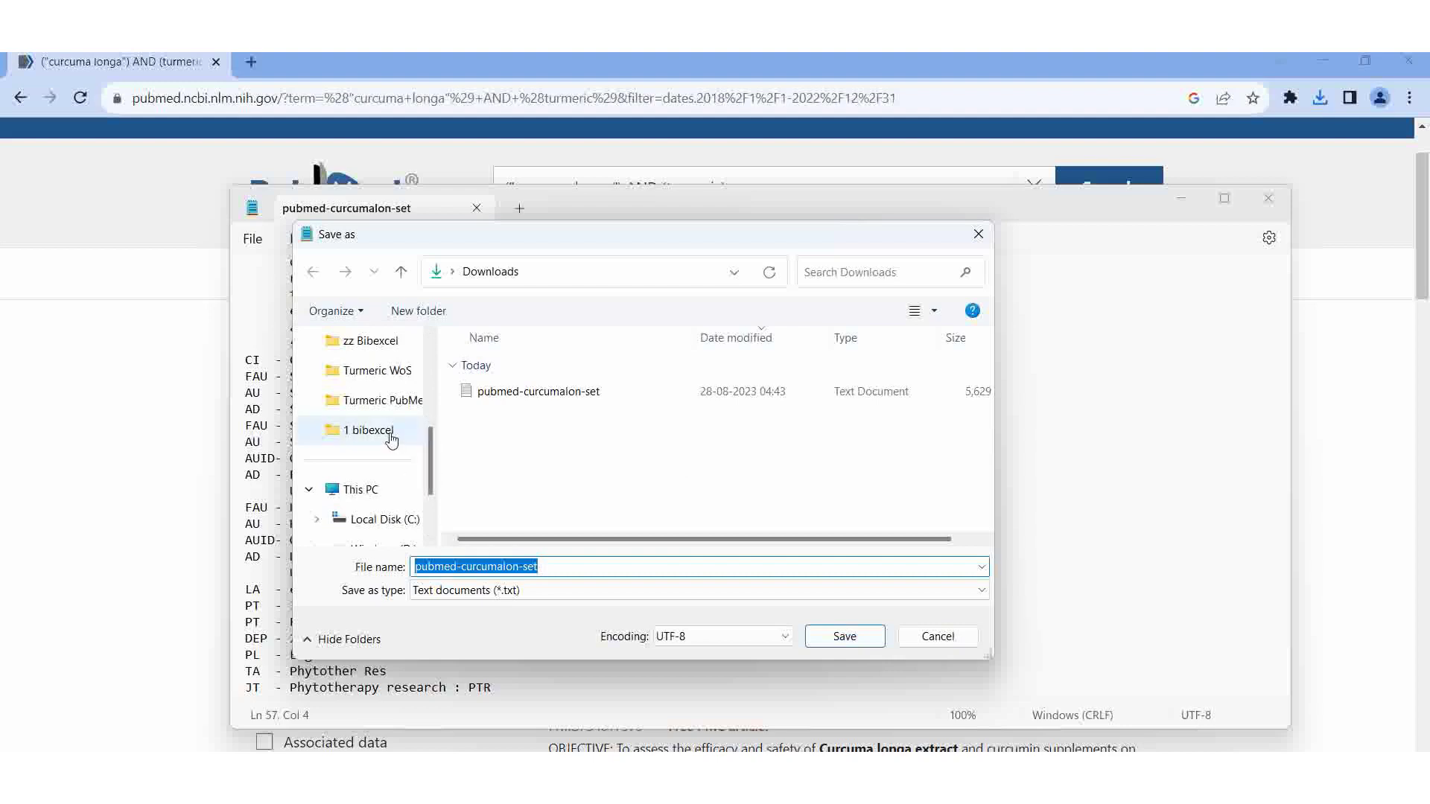
click(388, 434)
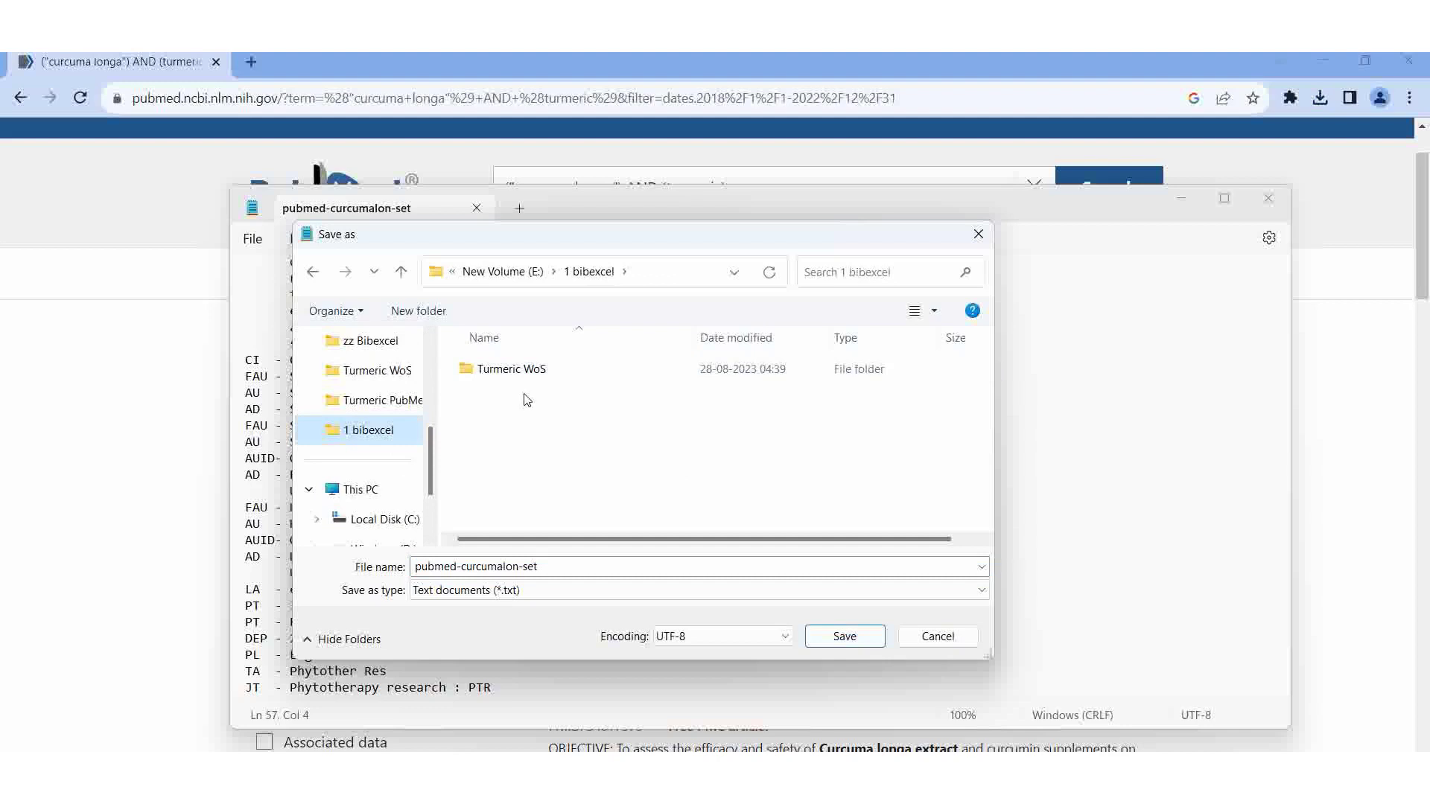
Create and enter a new Turmeric PubMed folder inside 1 bibexcel
click(425, 318)
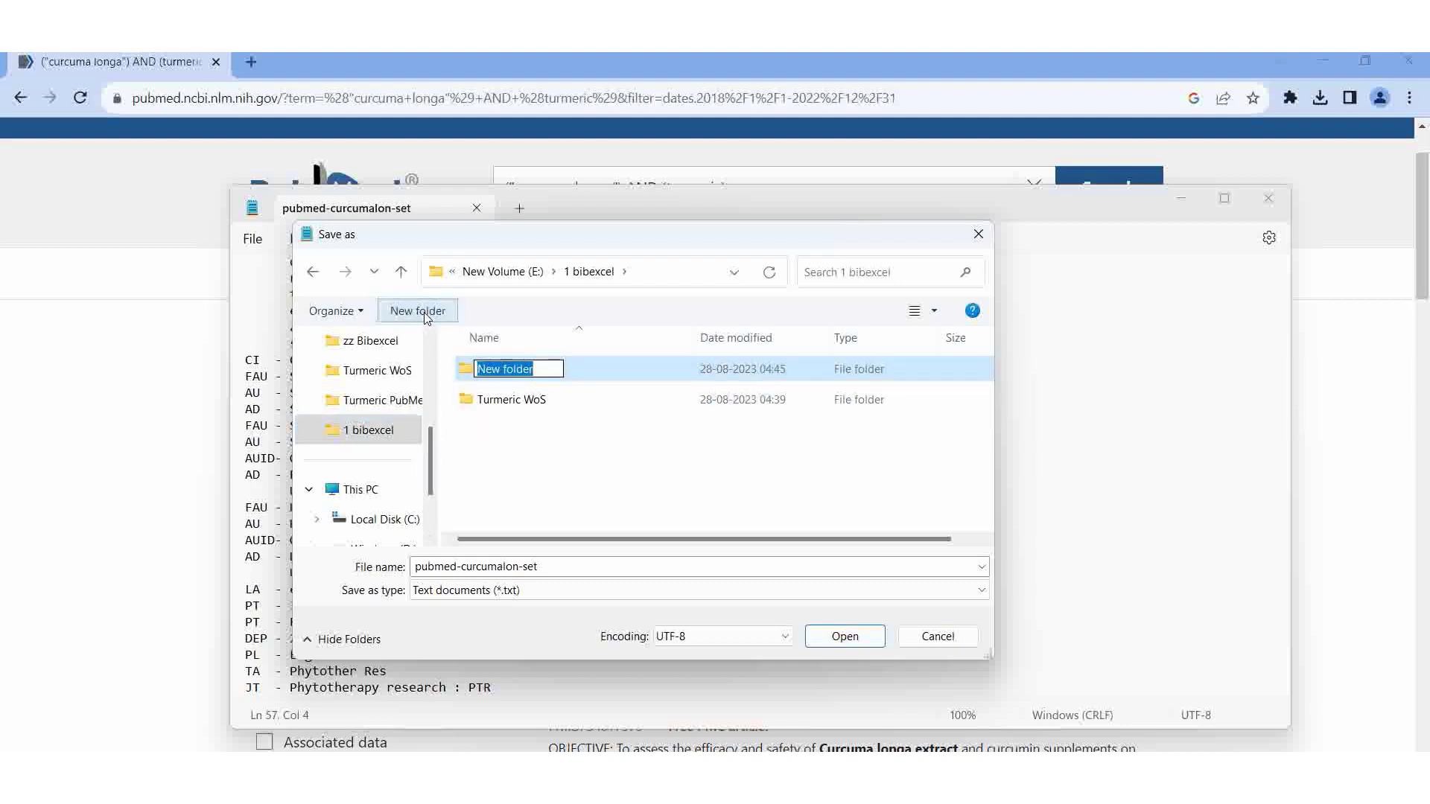
text(Tu)
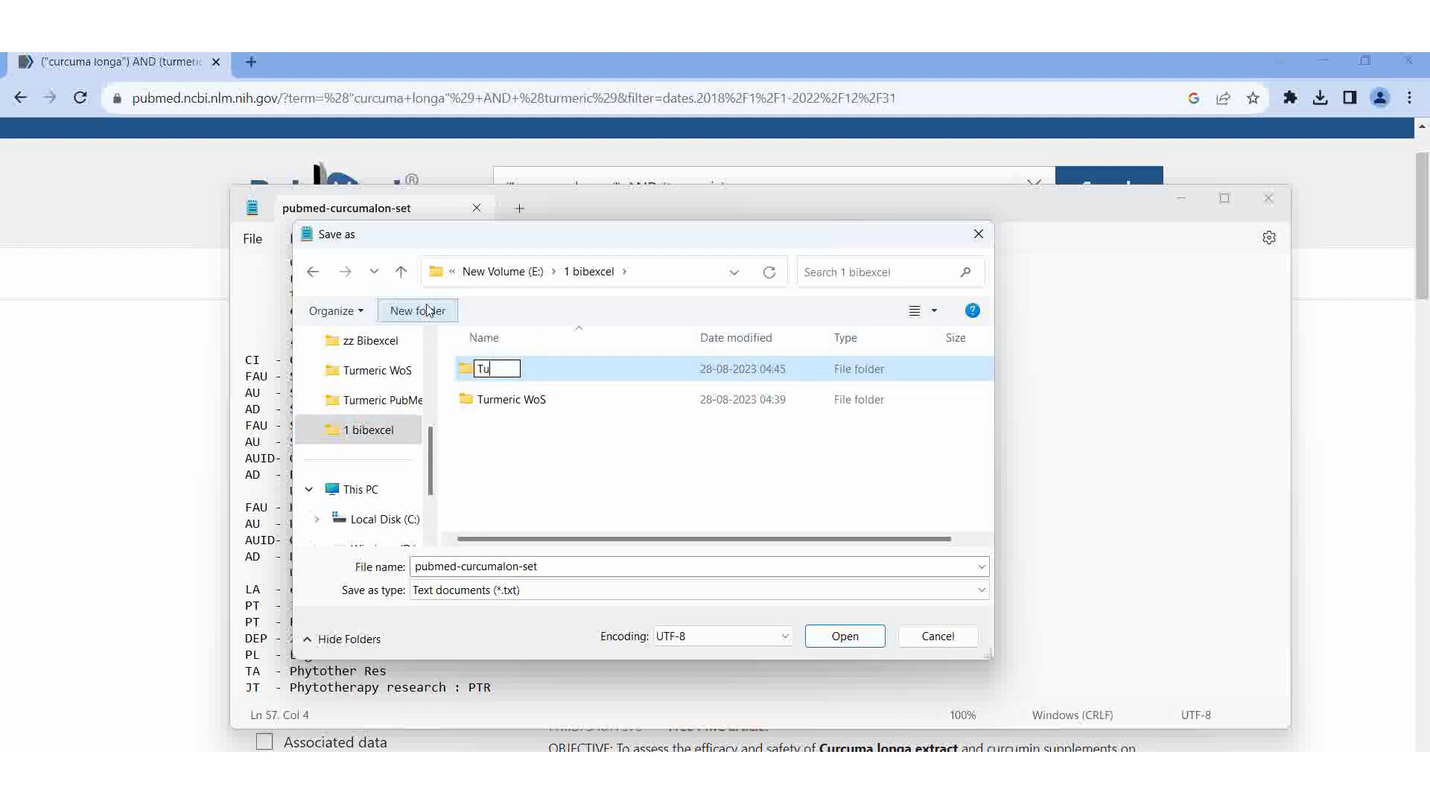
text(rmer)
text(ic)
text( PubMed)
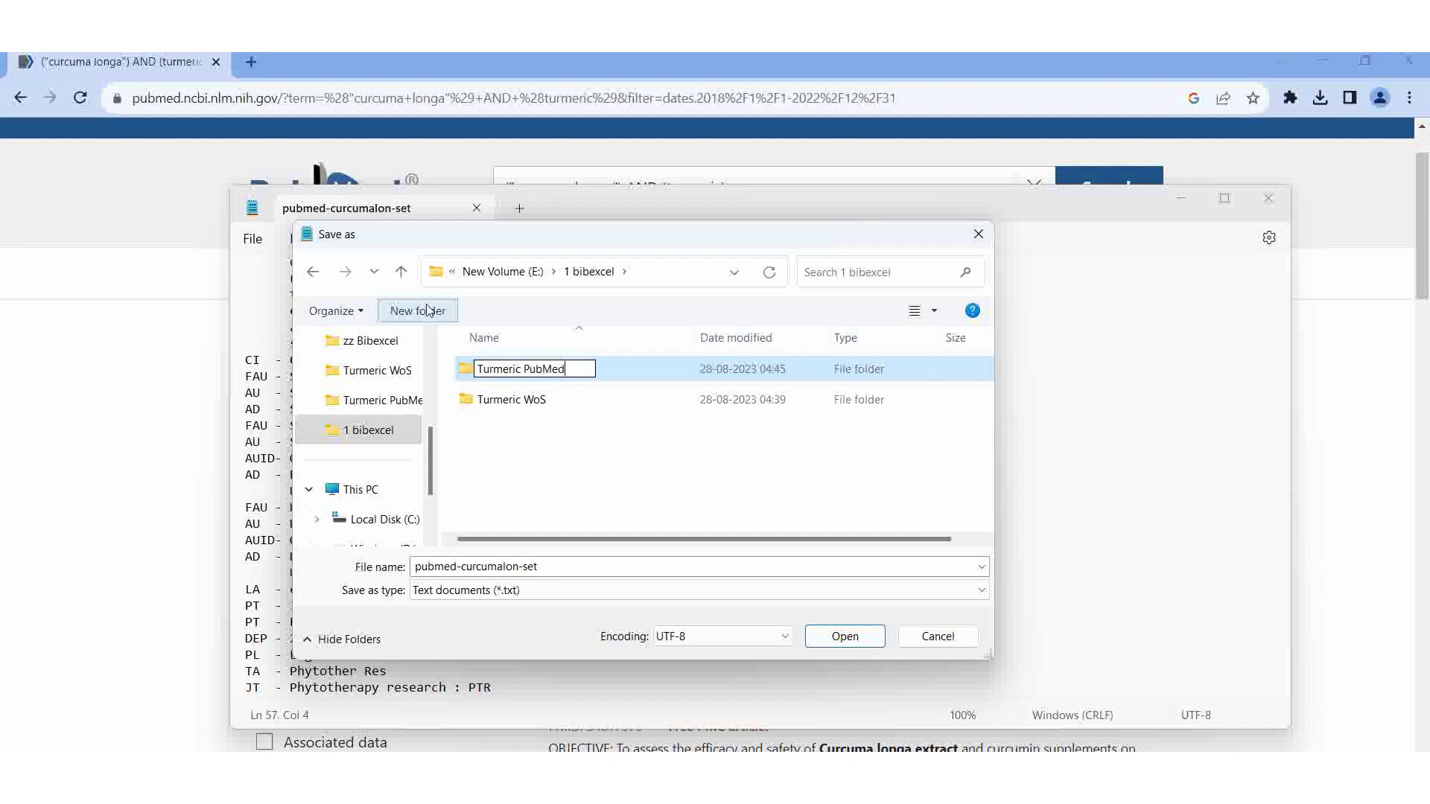
click(528, 370)
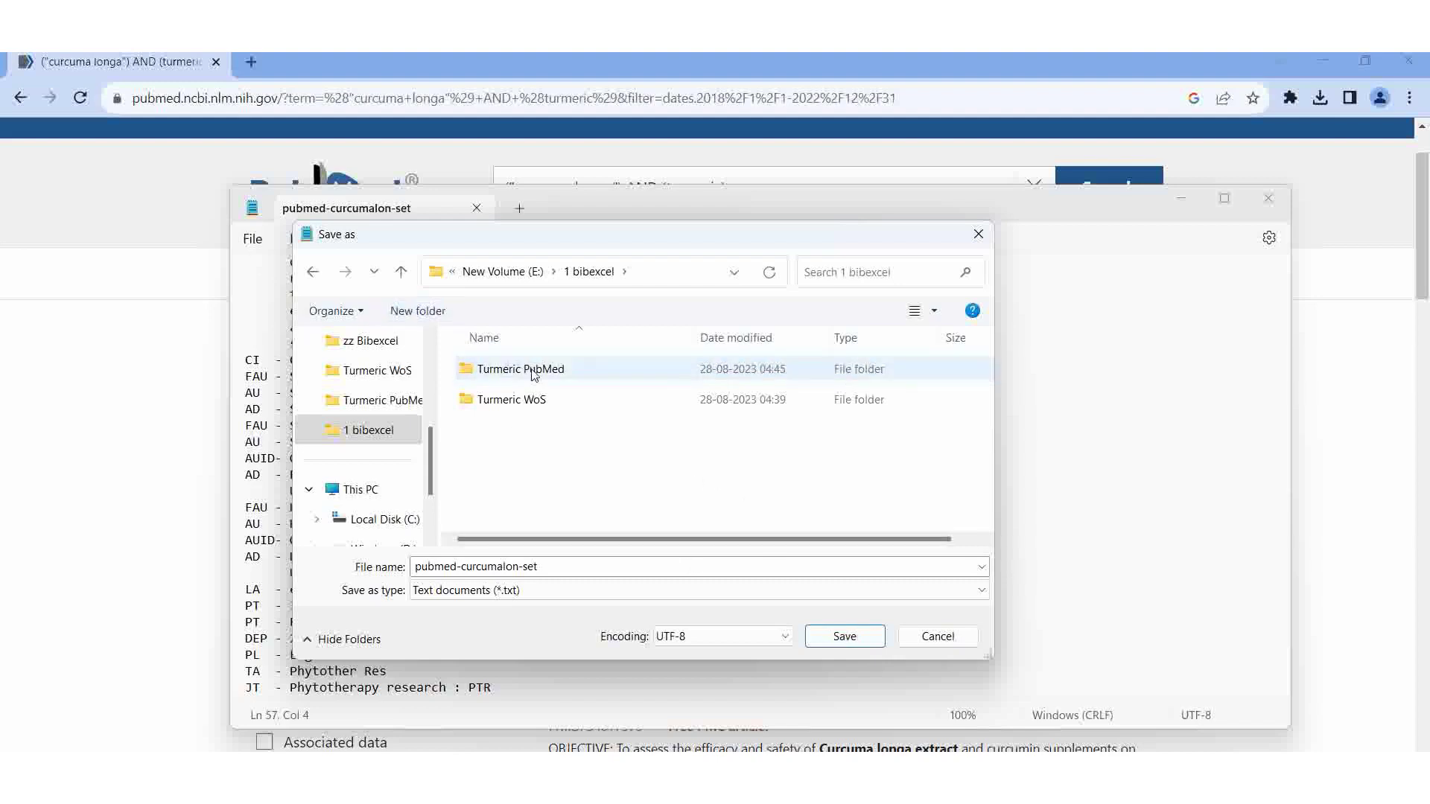
double_click(530, 372)
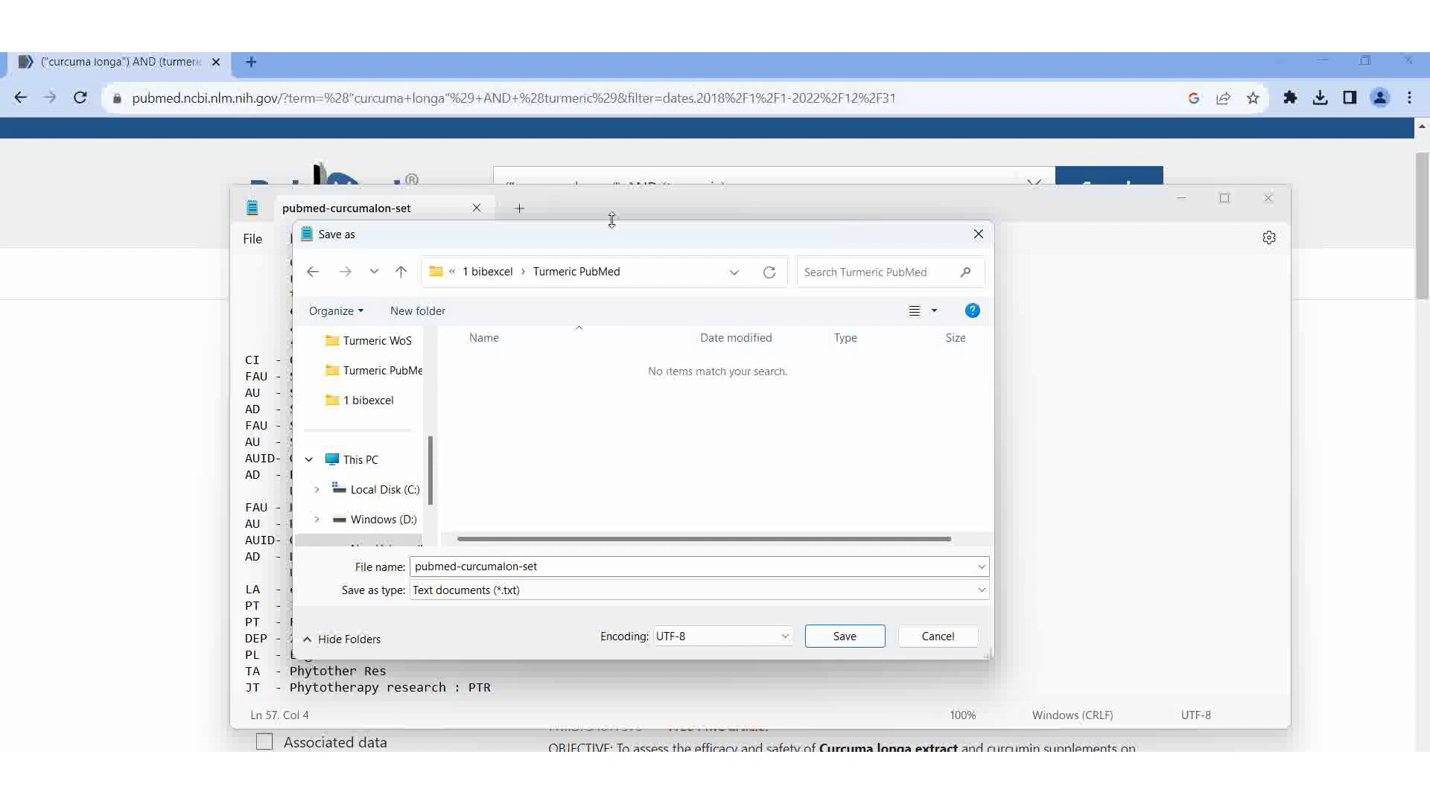
Save the citation file into Turmeric PubMed and close Notepad
click(842, 636)
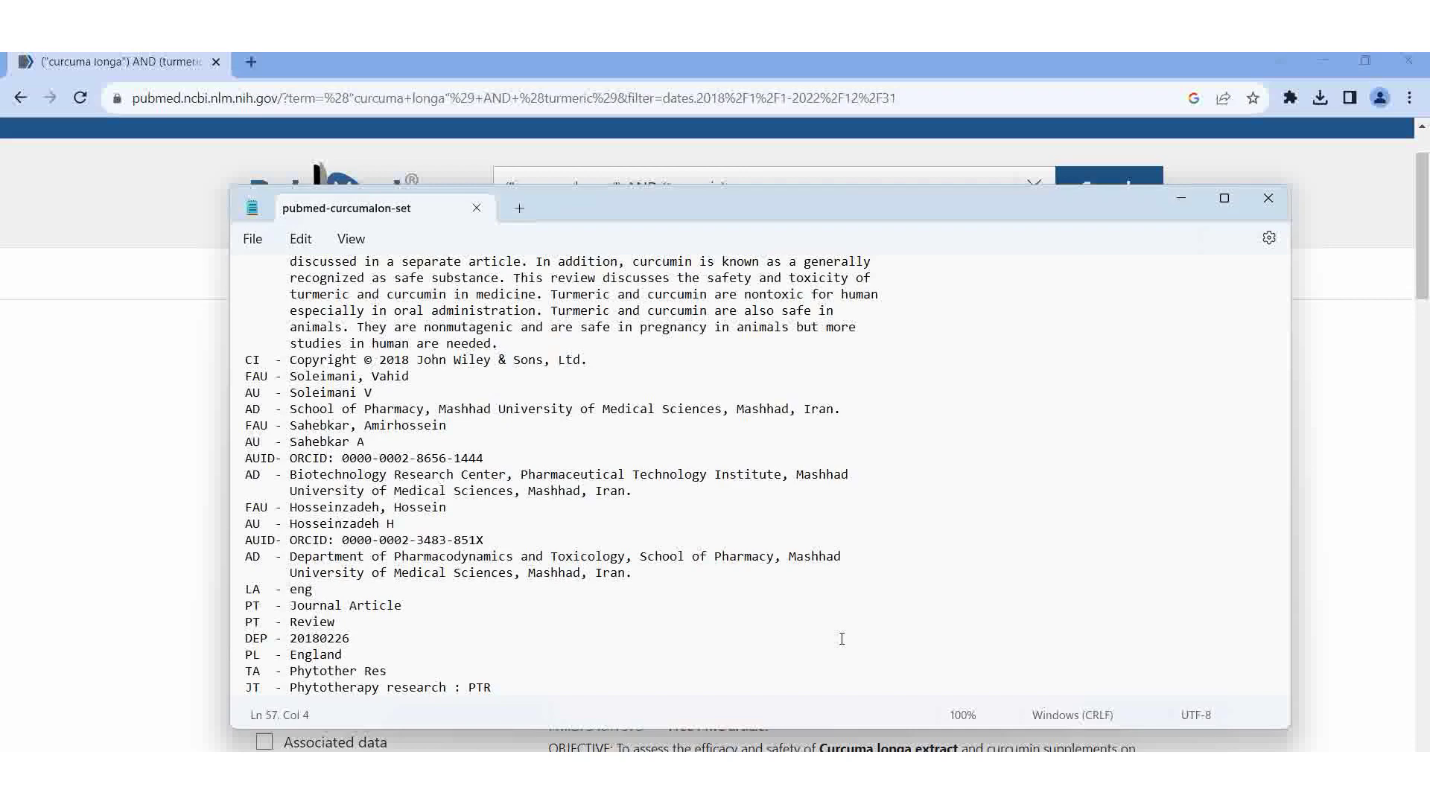
click(1265, 201)
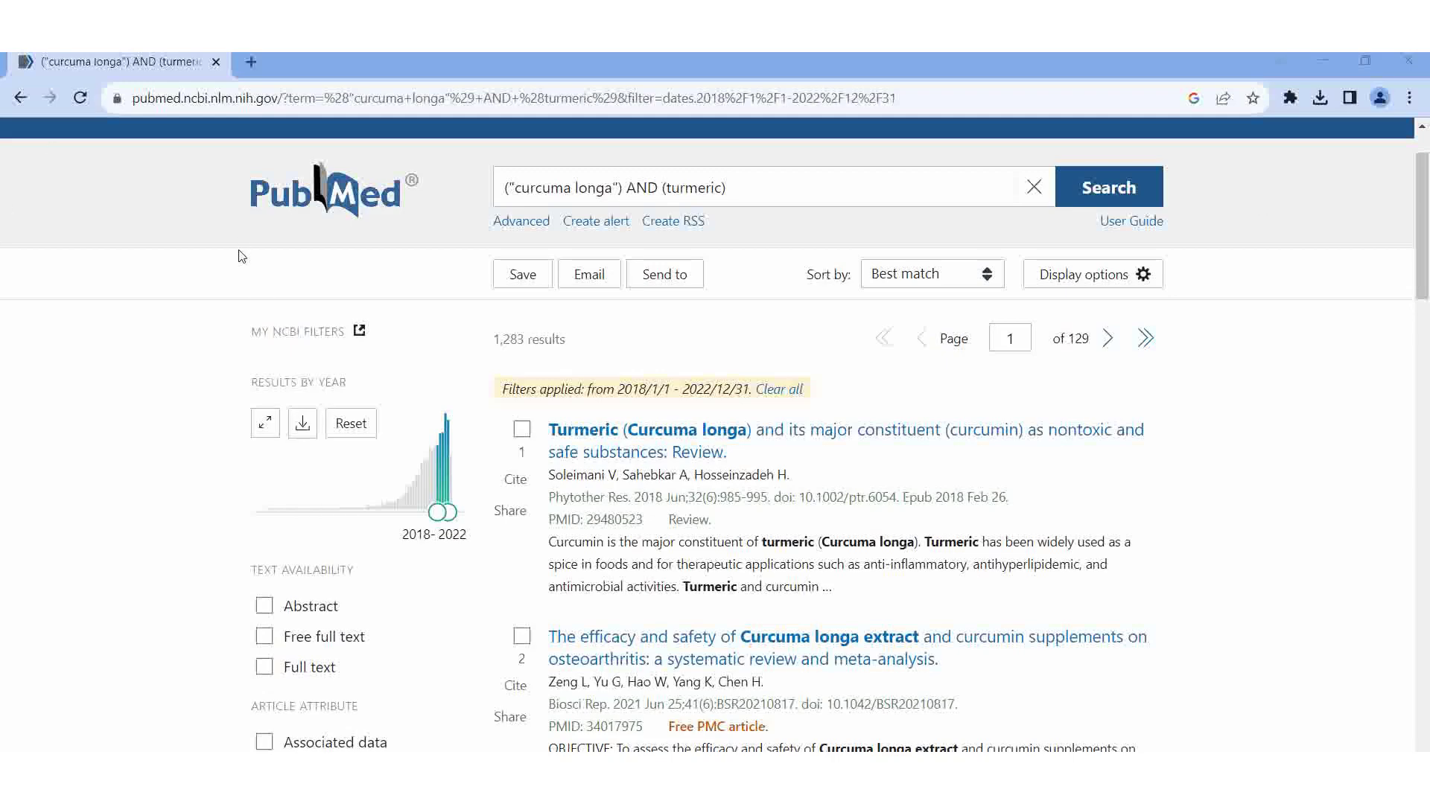
scroll(240, 256, up, 1)
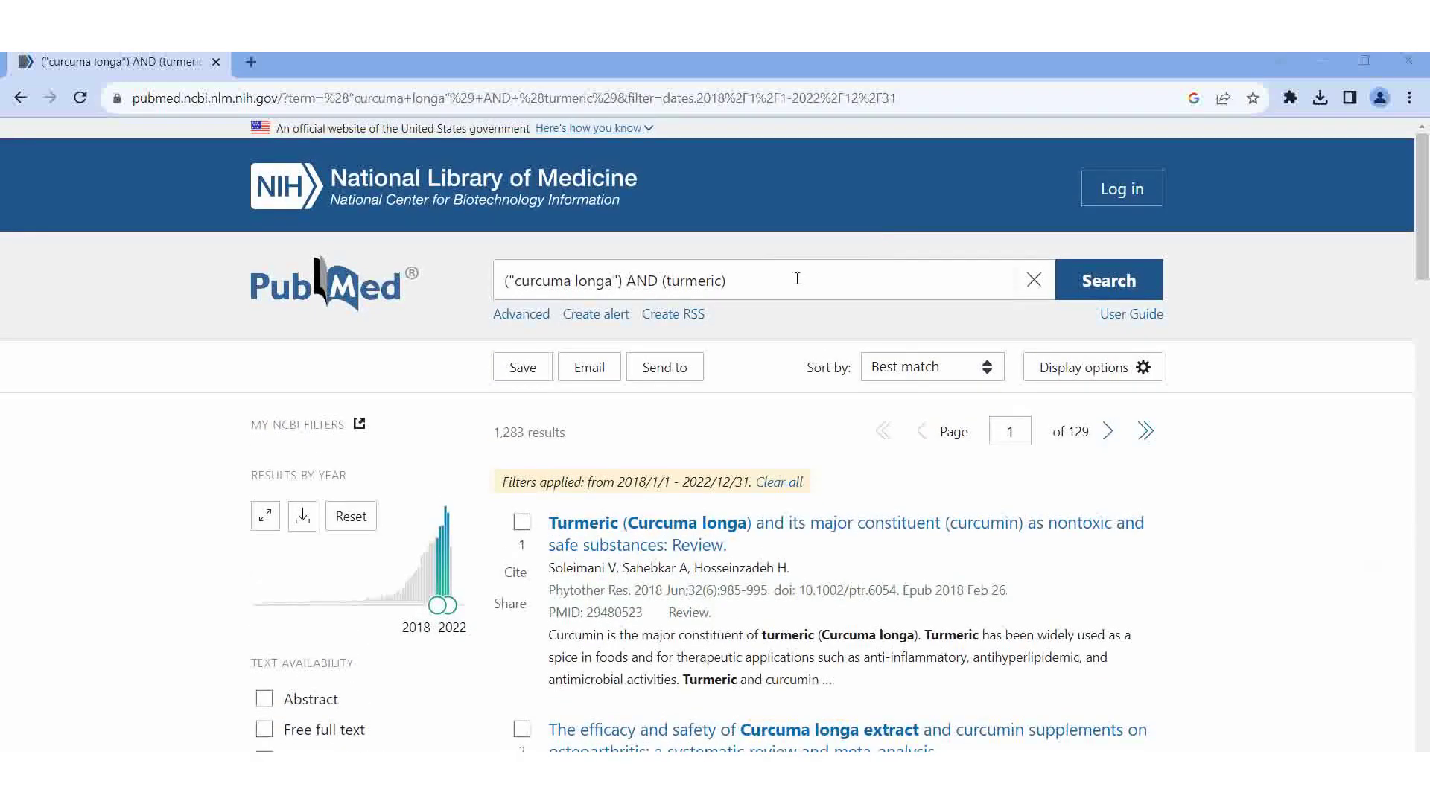
Go back through the browser history to the Google results and reopen the PubMed site
click(18, 100)
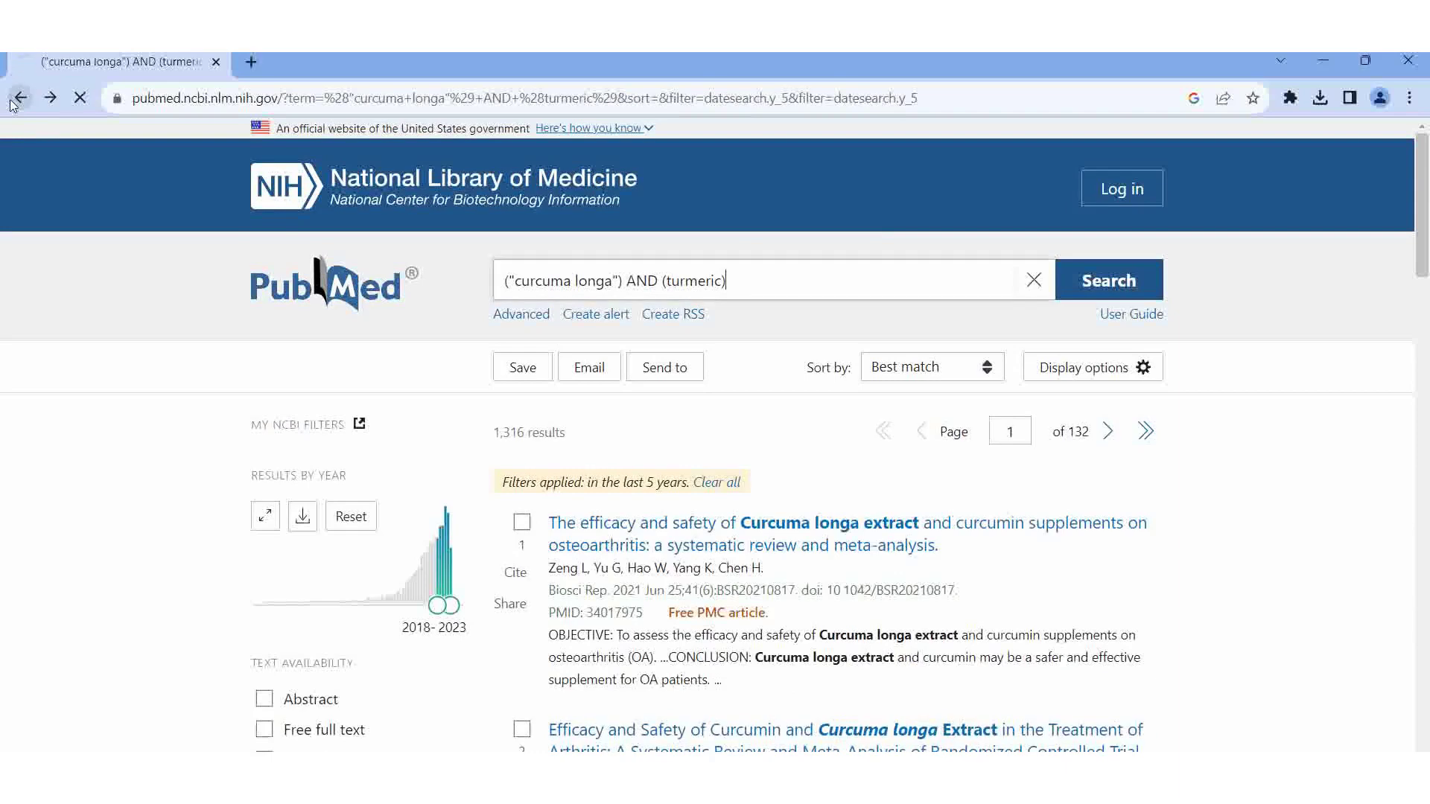
click(19, 99)
click(296, 98)
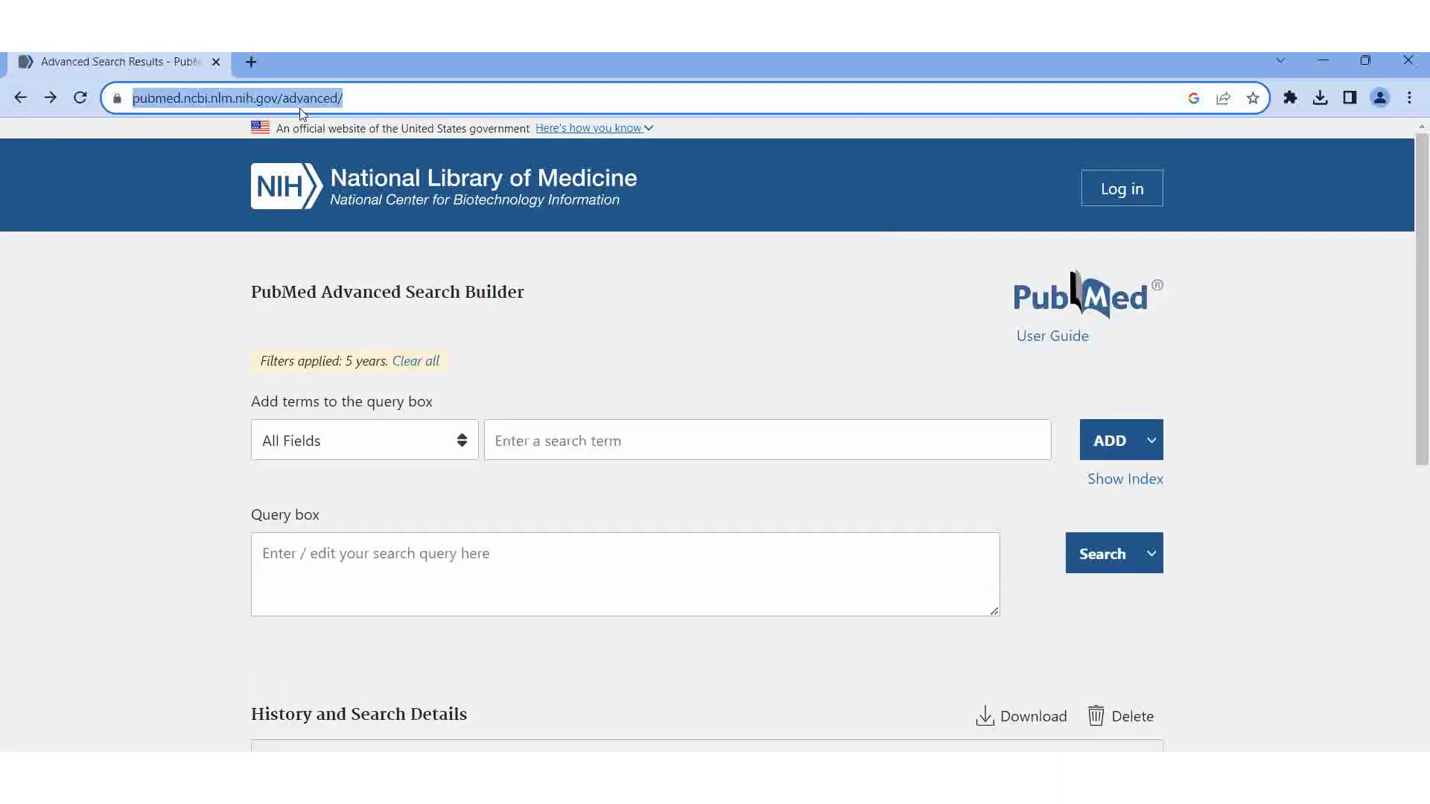
click(20, 99)
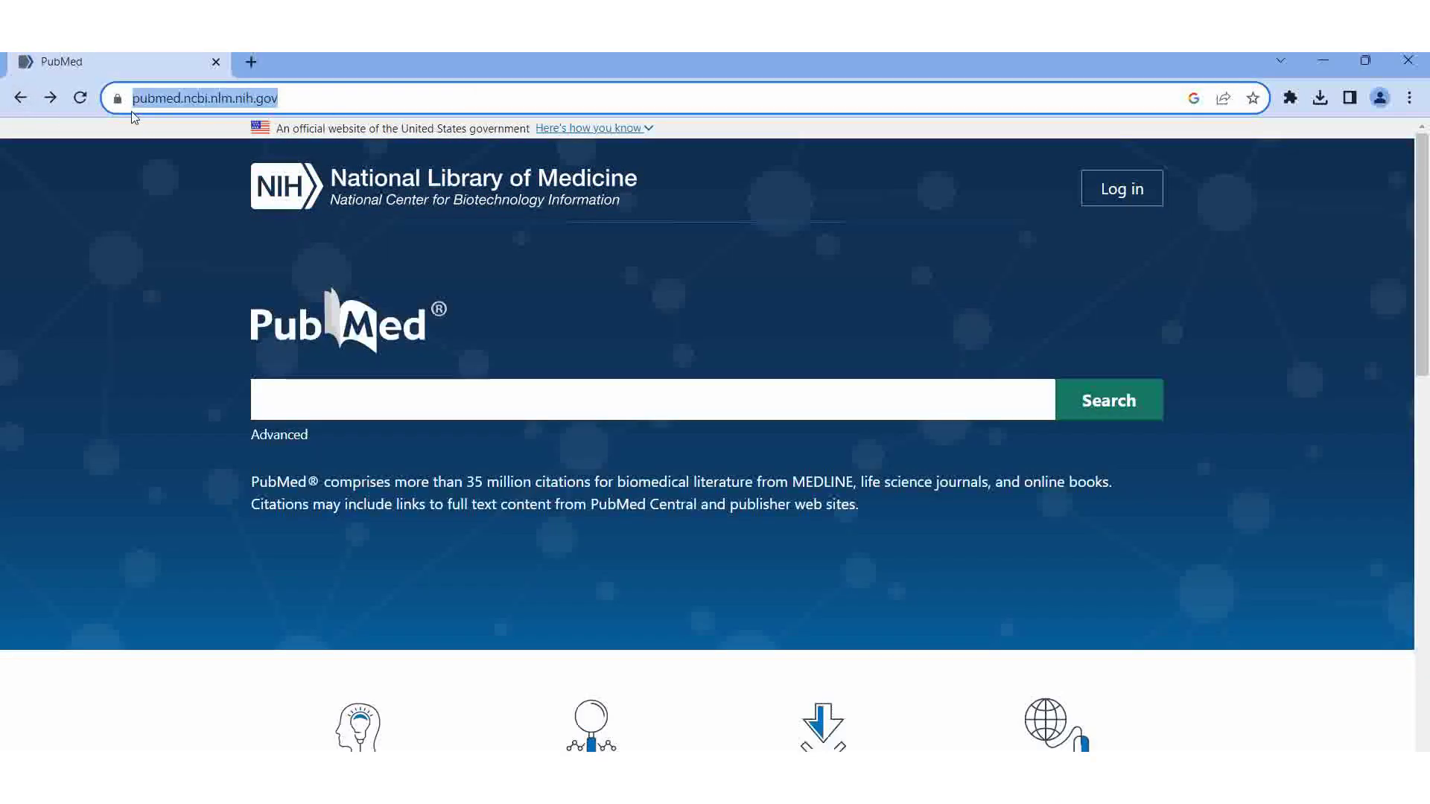
click(19, 99)
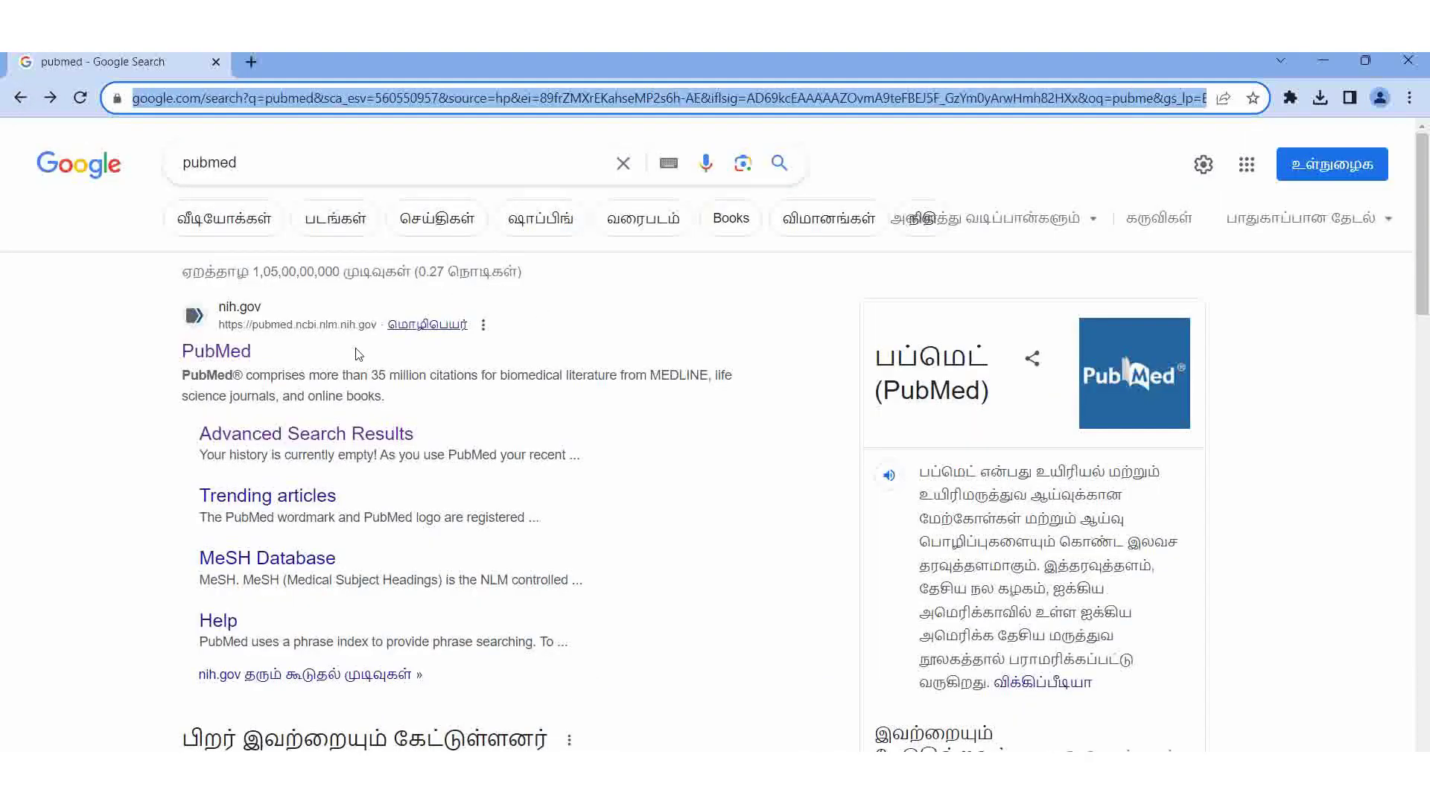
click(221, 353)
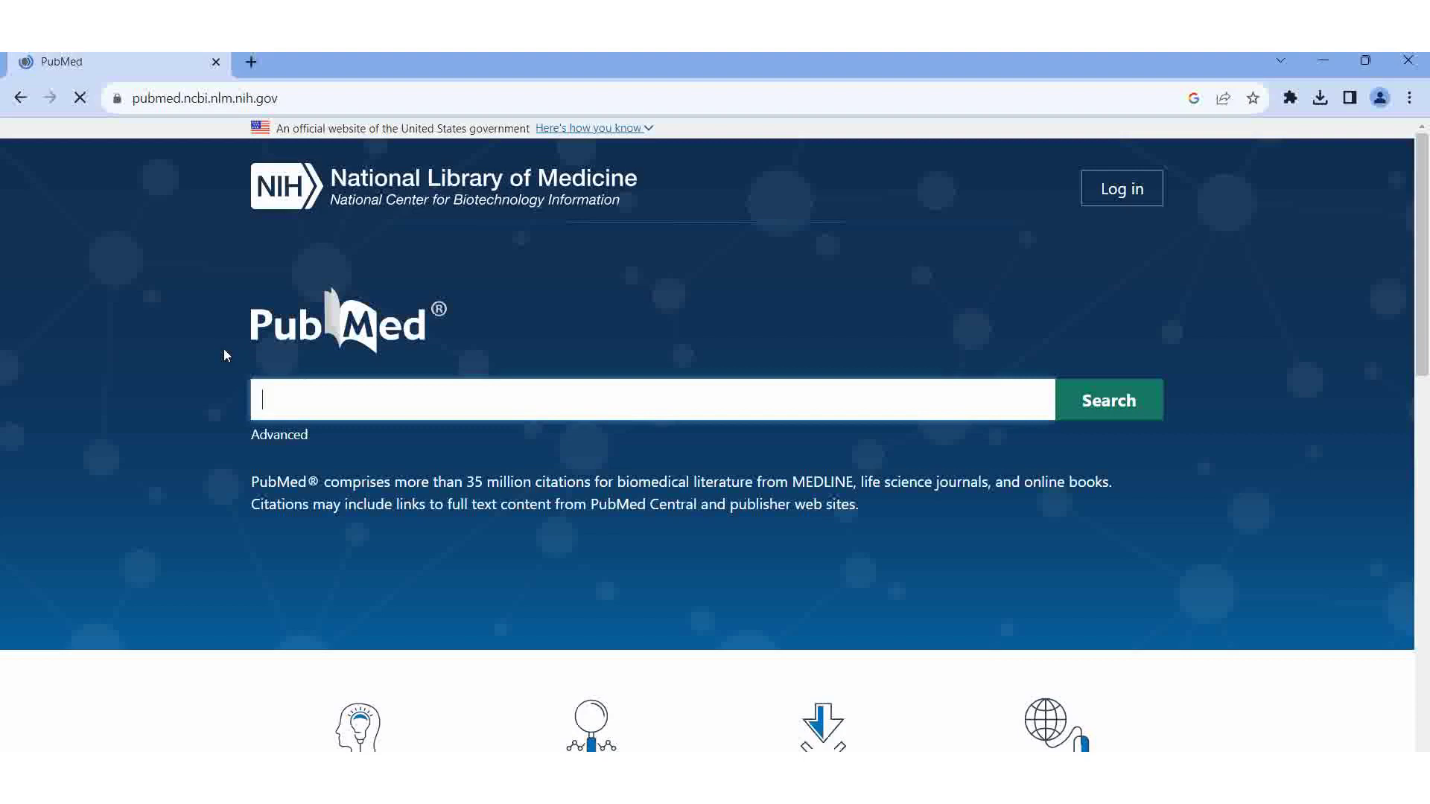
Reopen the Advanced Search Builder, leaving the search field set to all fields
click(281, 436)
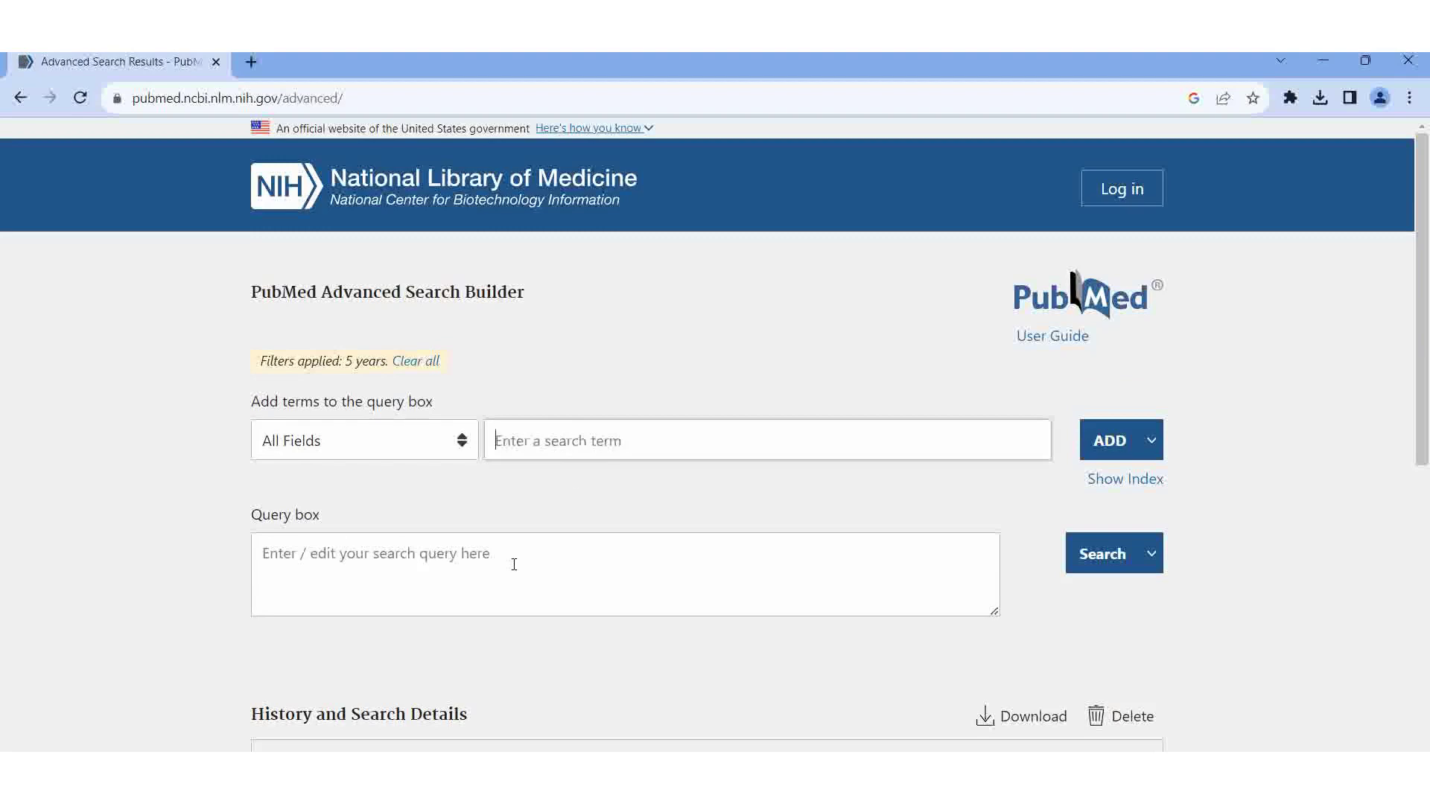
click(463, 445)
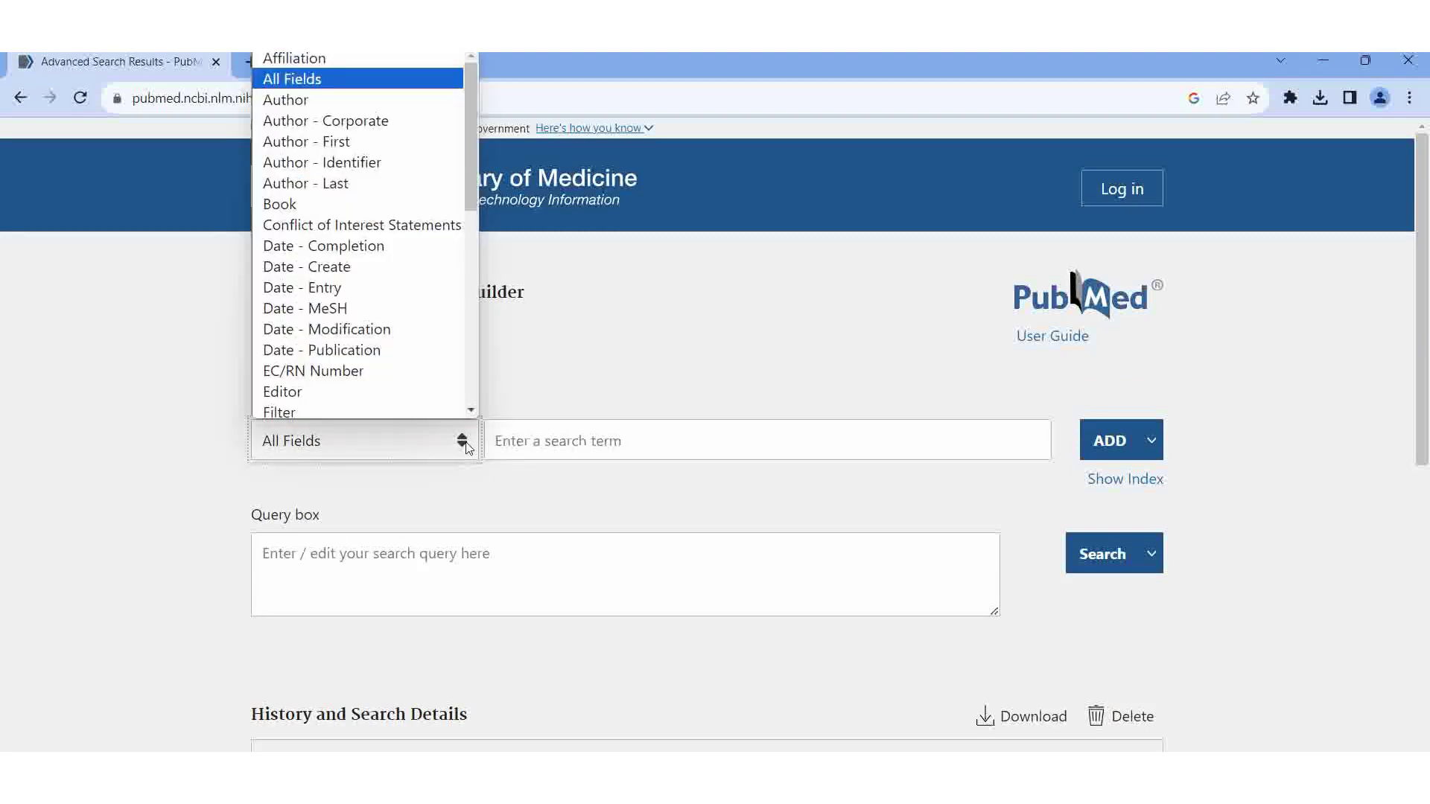
scroll(433, 273, down, 1)
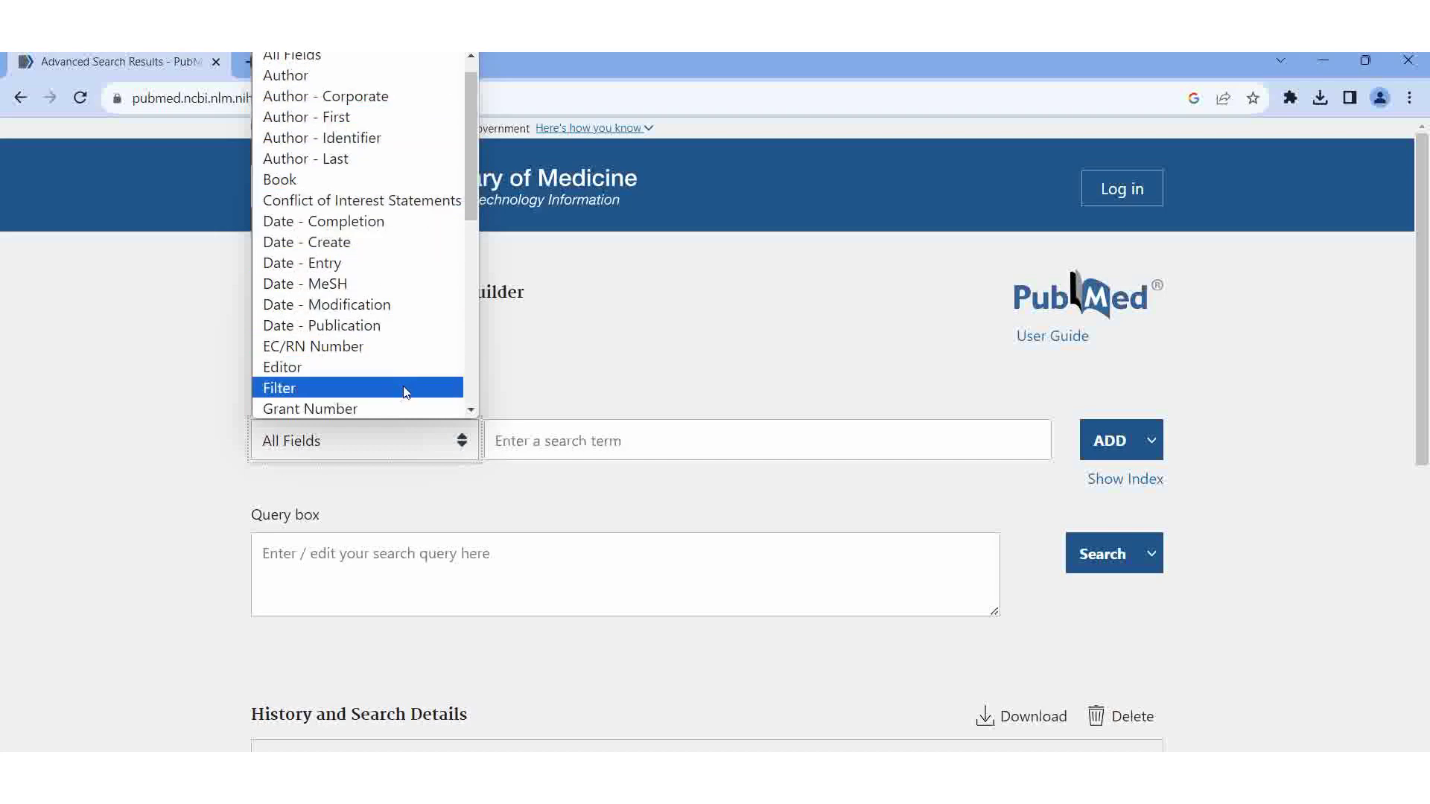
click(702, 367)
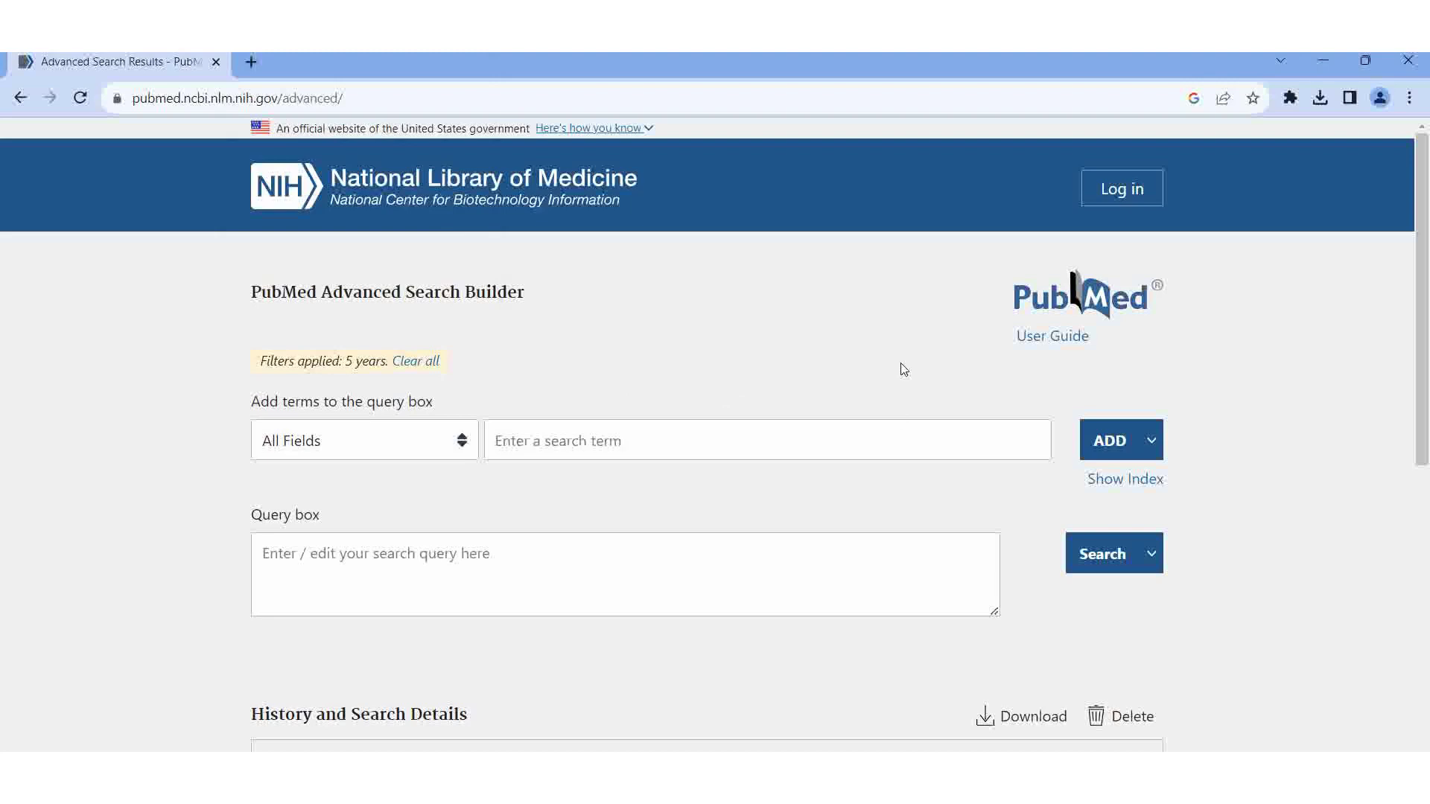
Enter the quoted term "curcuma longa" again and add it to the query
click(705, 438)
text(cu)
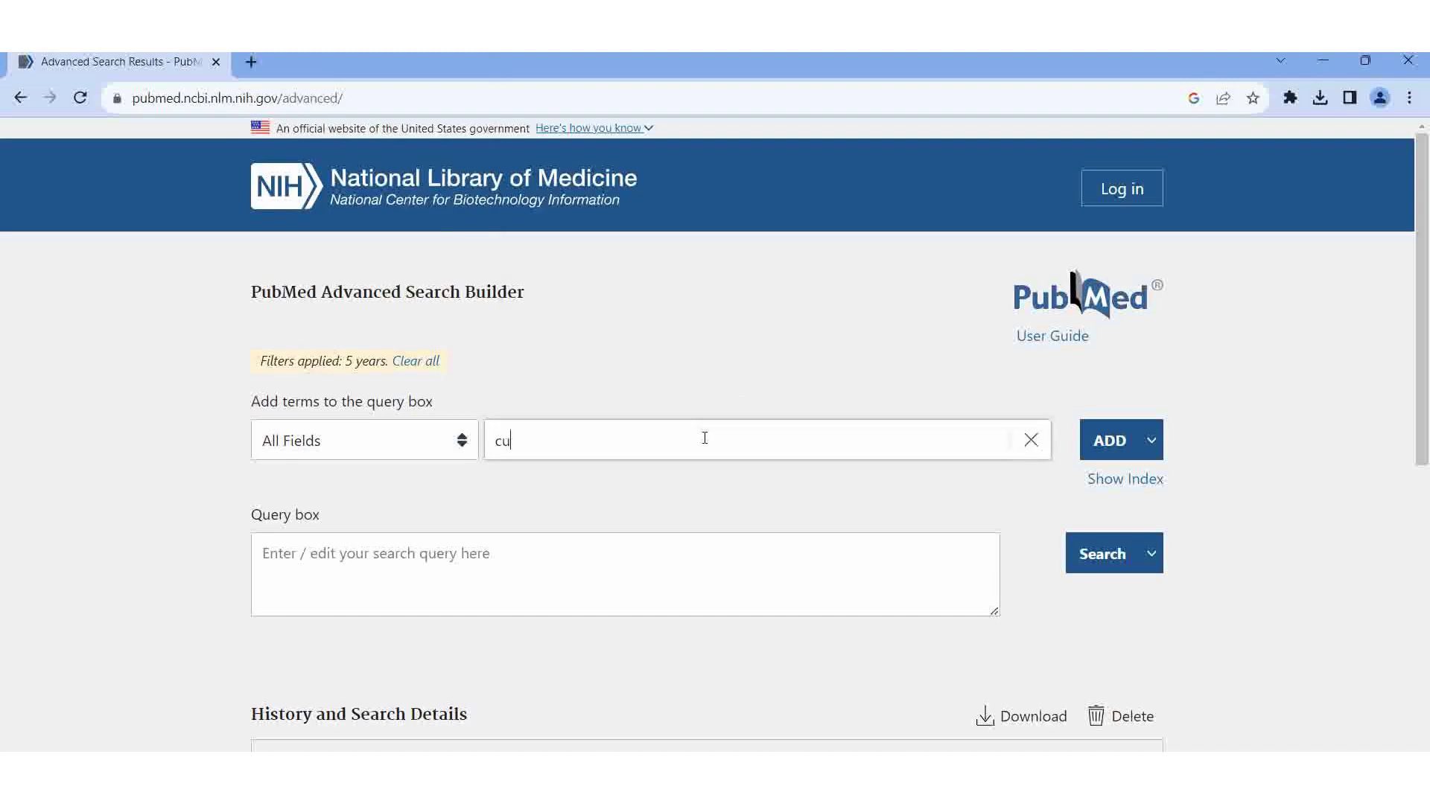
text(r)
click(854, 335)
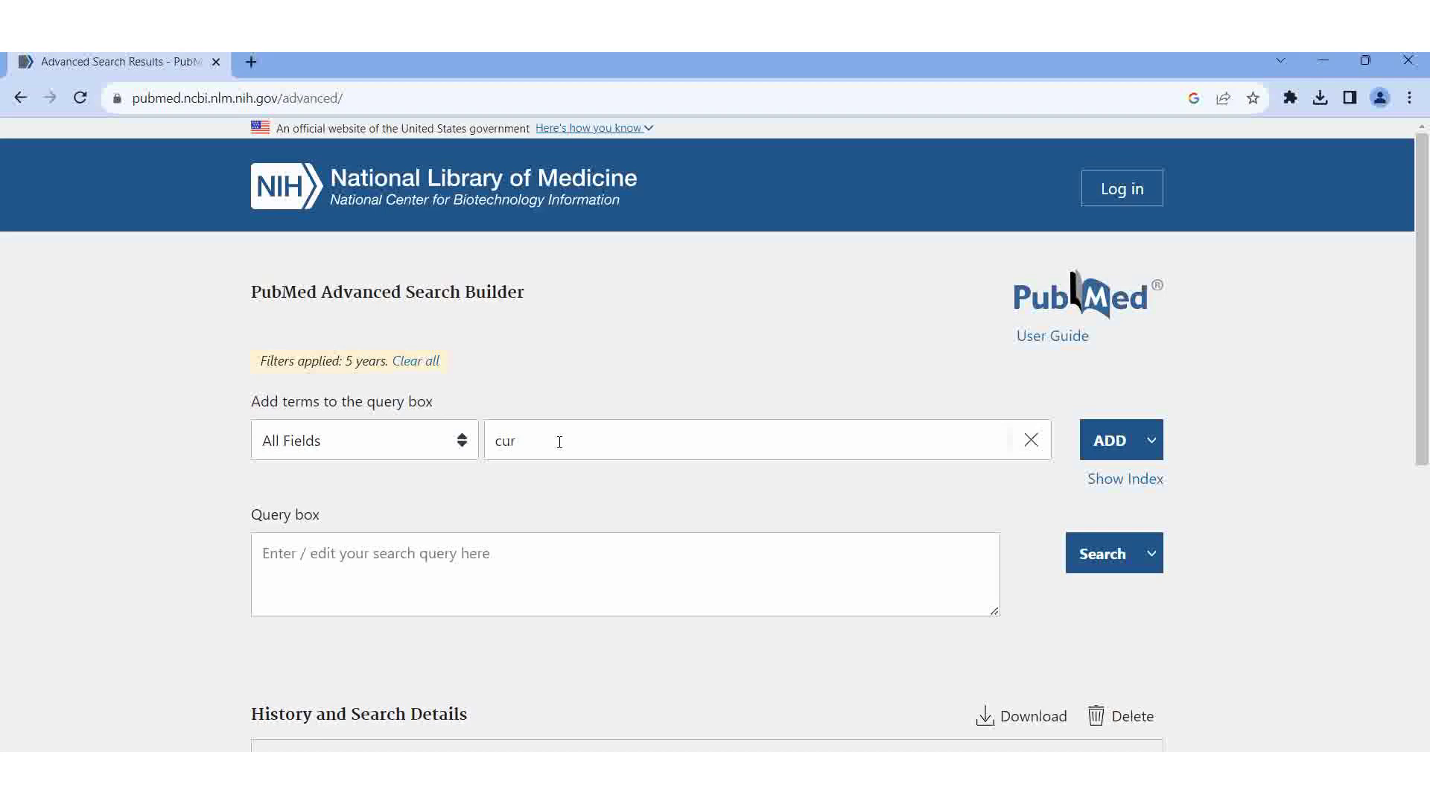
click(624, 437)
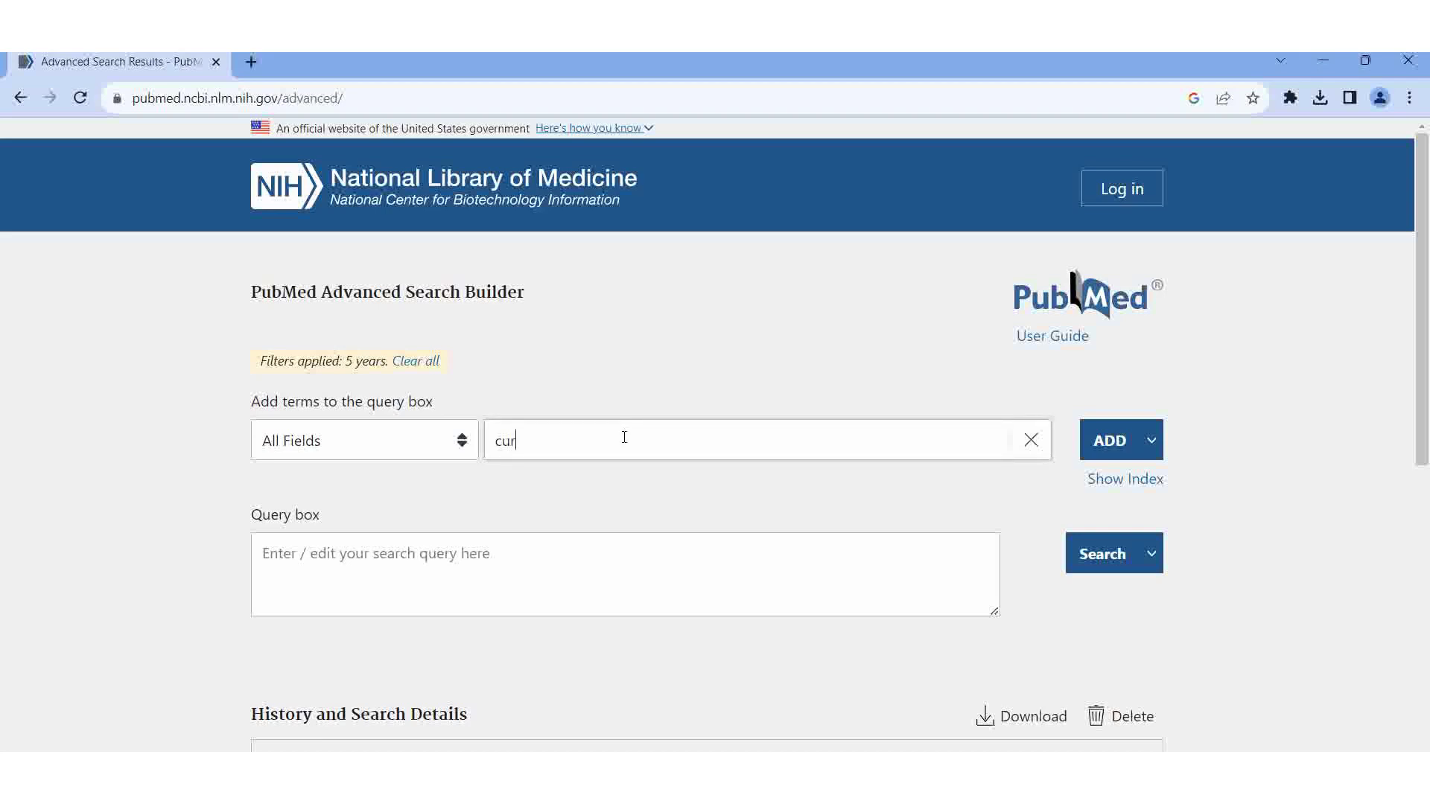
text(c)
text(u)
text(ma lo)
text(nga")
click(491, 444)
text(")
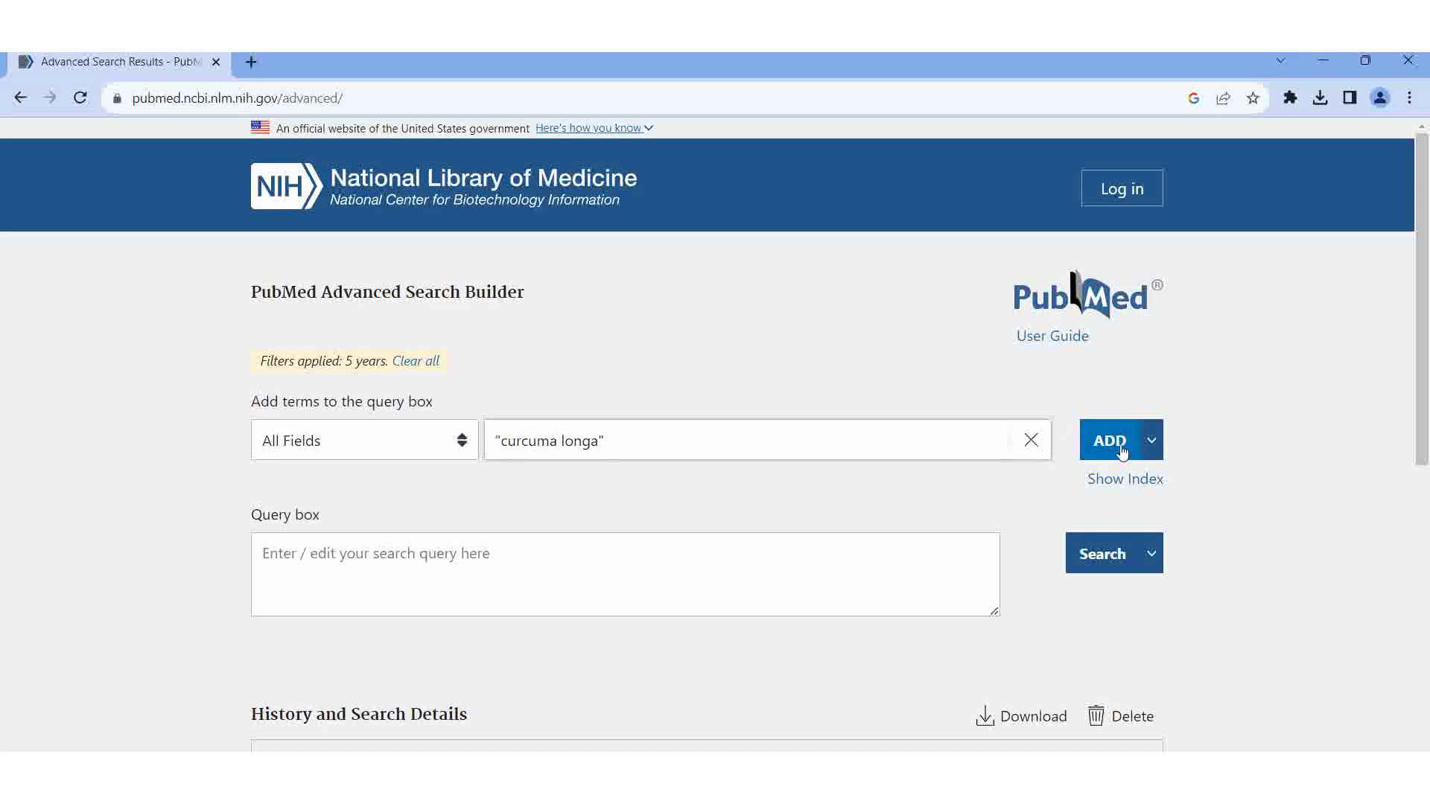
click(1122, 451)
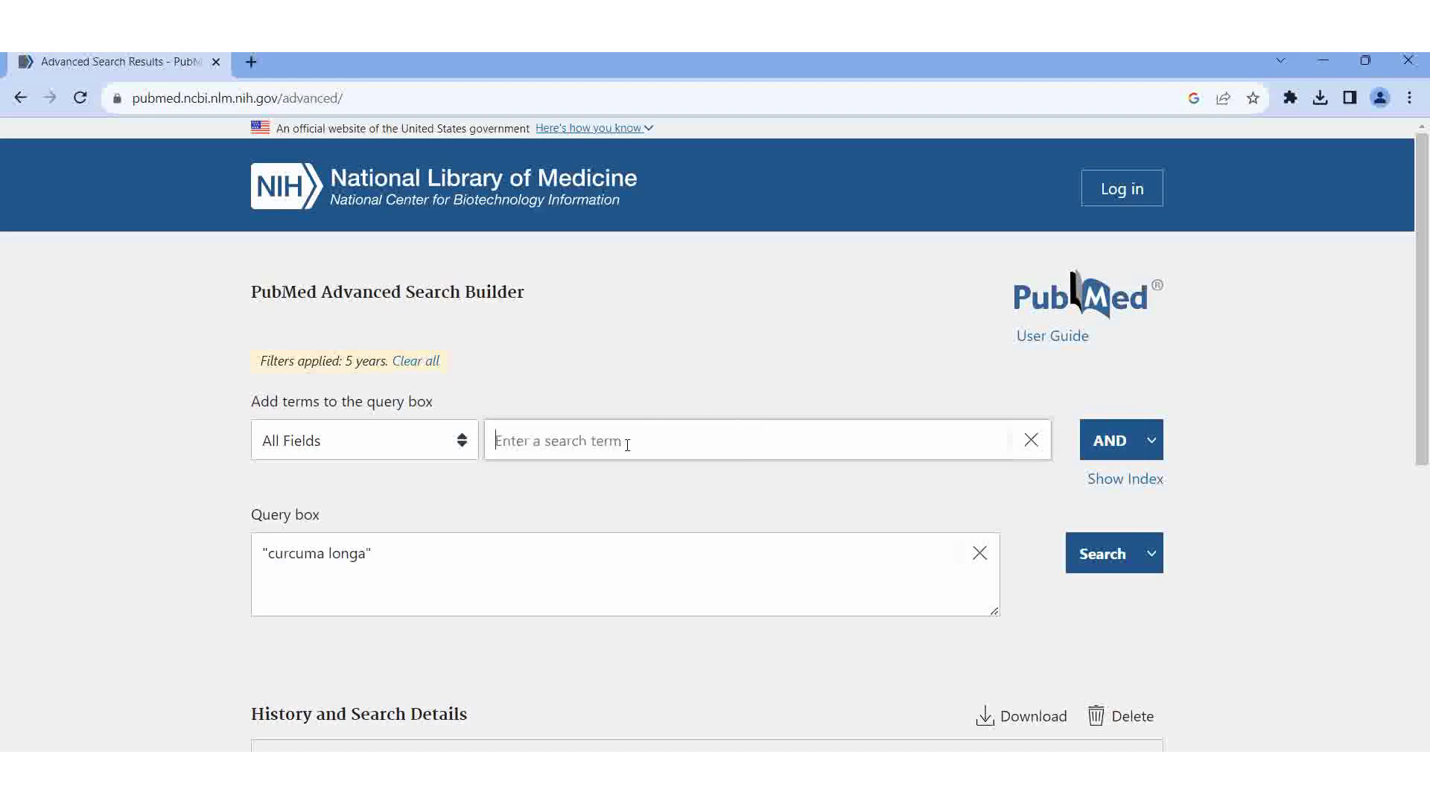
text(T/)
Combine turmeric with AND and run the search, listing 1,316 results
key(BackSpace)
key(BackSpace)
text(turm)
text(eric)
click(1110, 441)
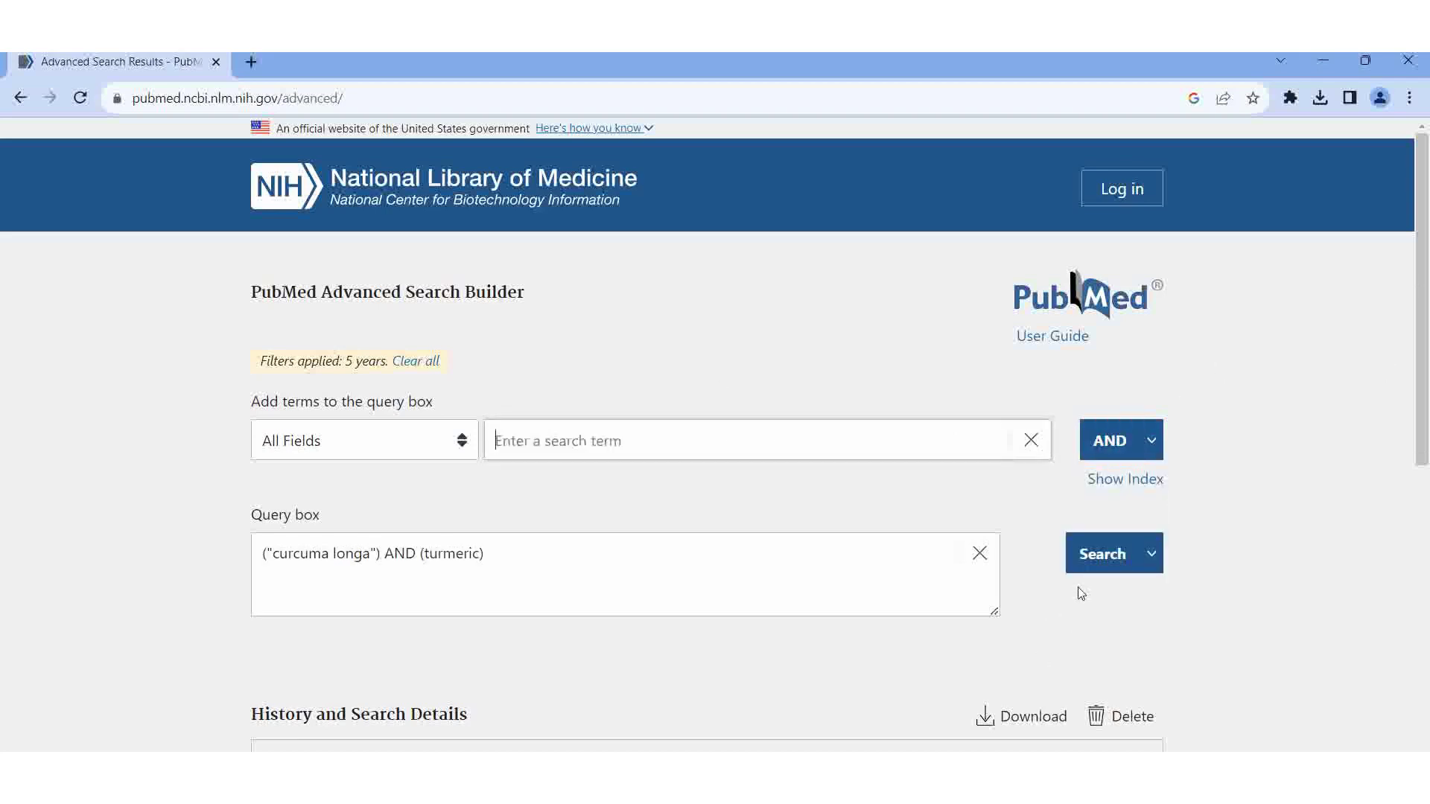
click(1101, 554)
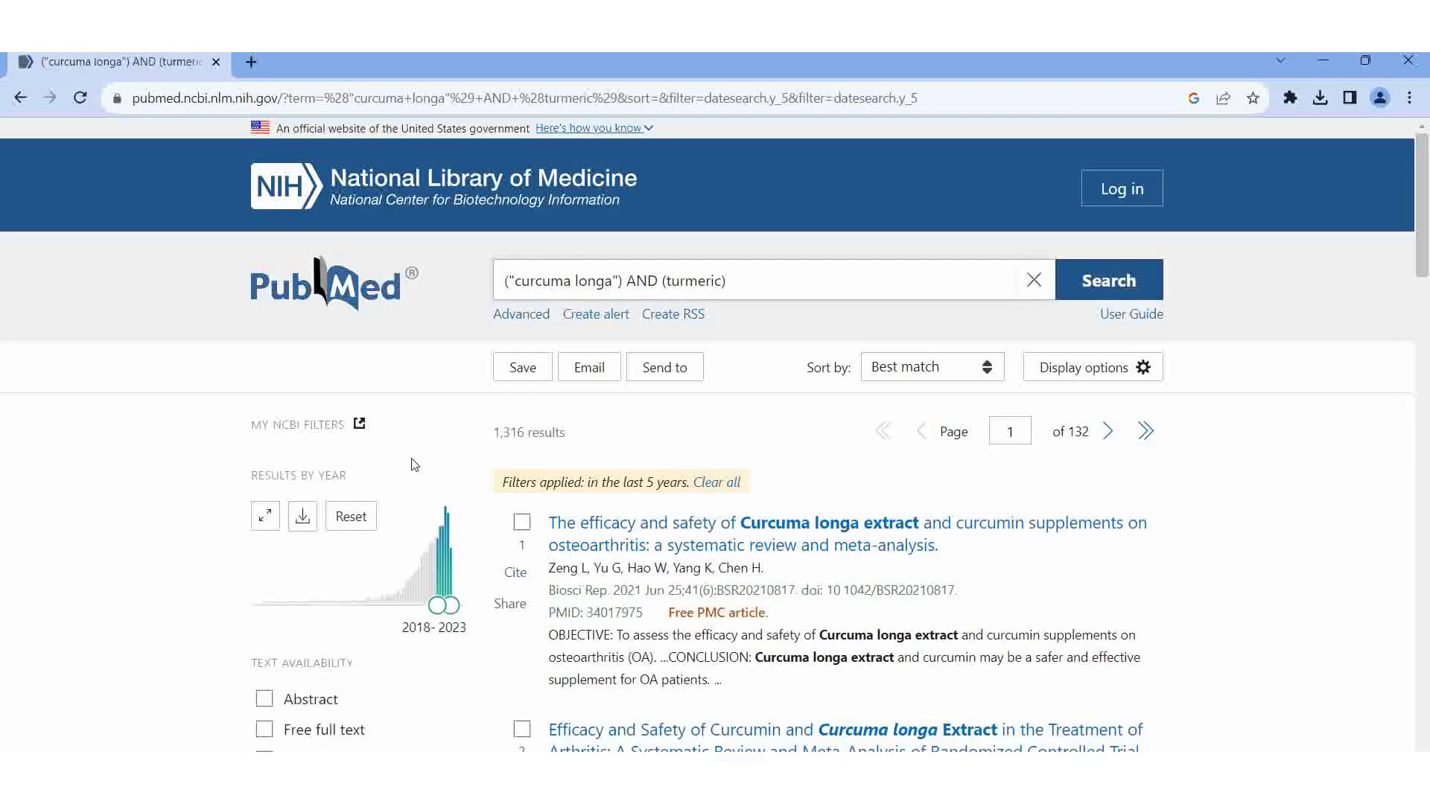
scroll(411, 465, down, 2)
scroll(412, 464, down, 2)
scroll(447, 436, down, 2)
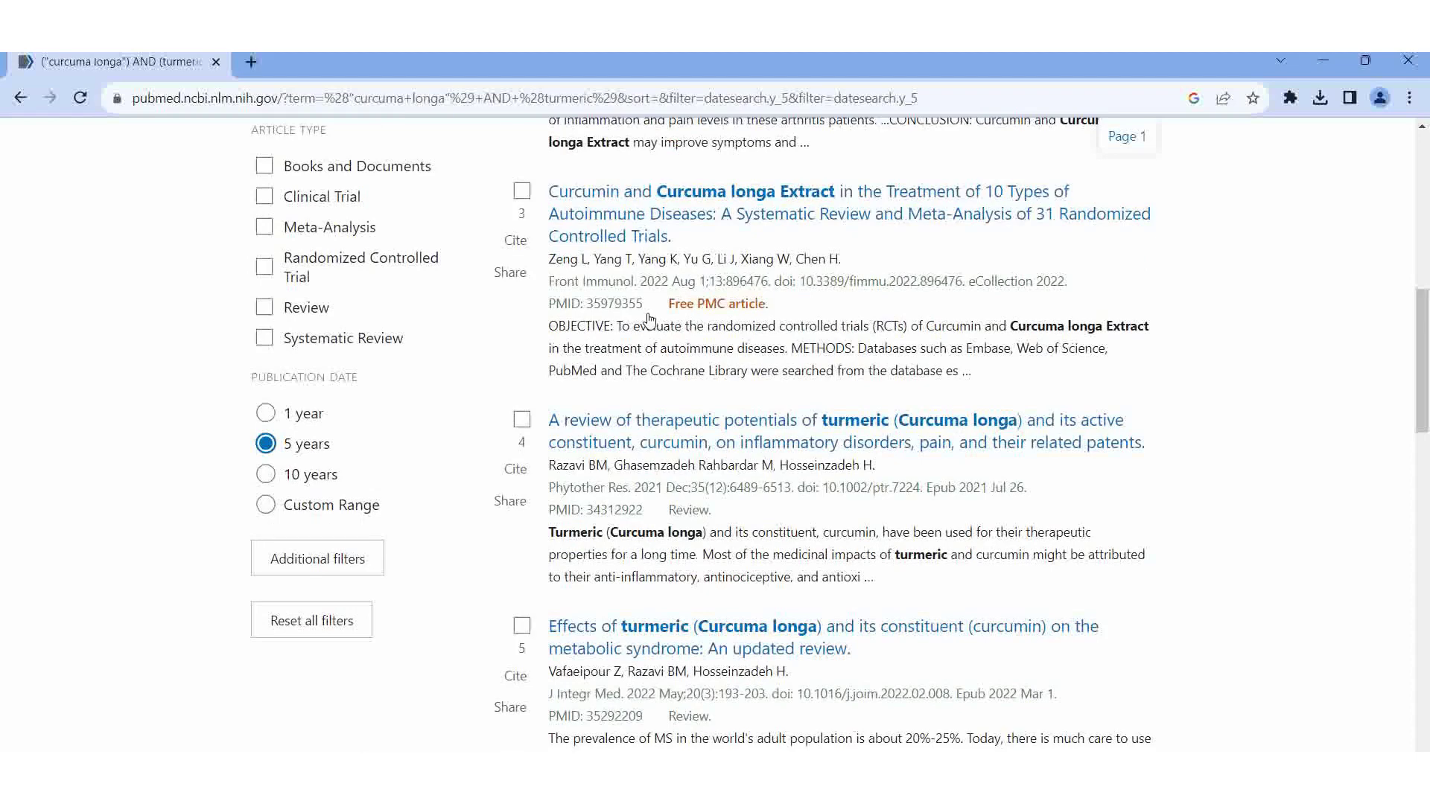
scroll(519, 372, up, 7)
Bring up the Save citations to file form for the 1,316 results
click(523, 276)
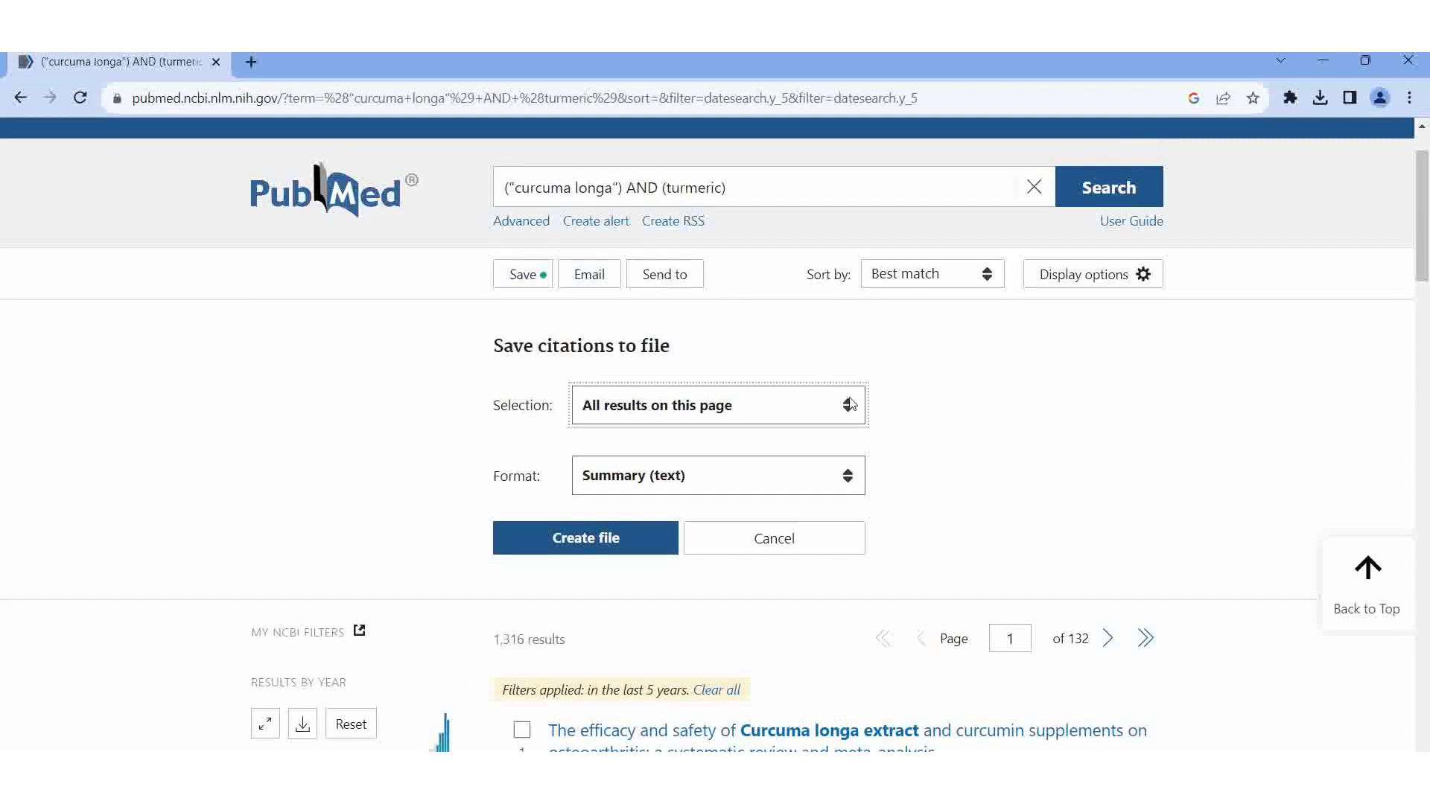
Set Selection to All results and Format to PubMed for the citation file
click(847, 407)
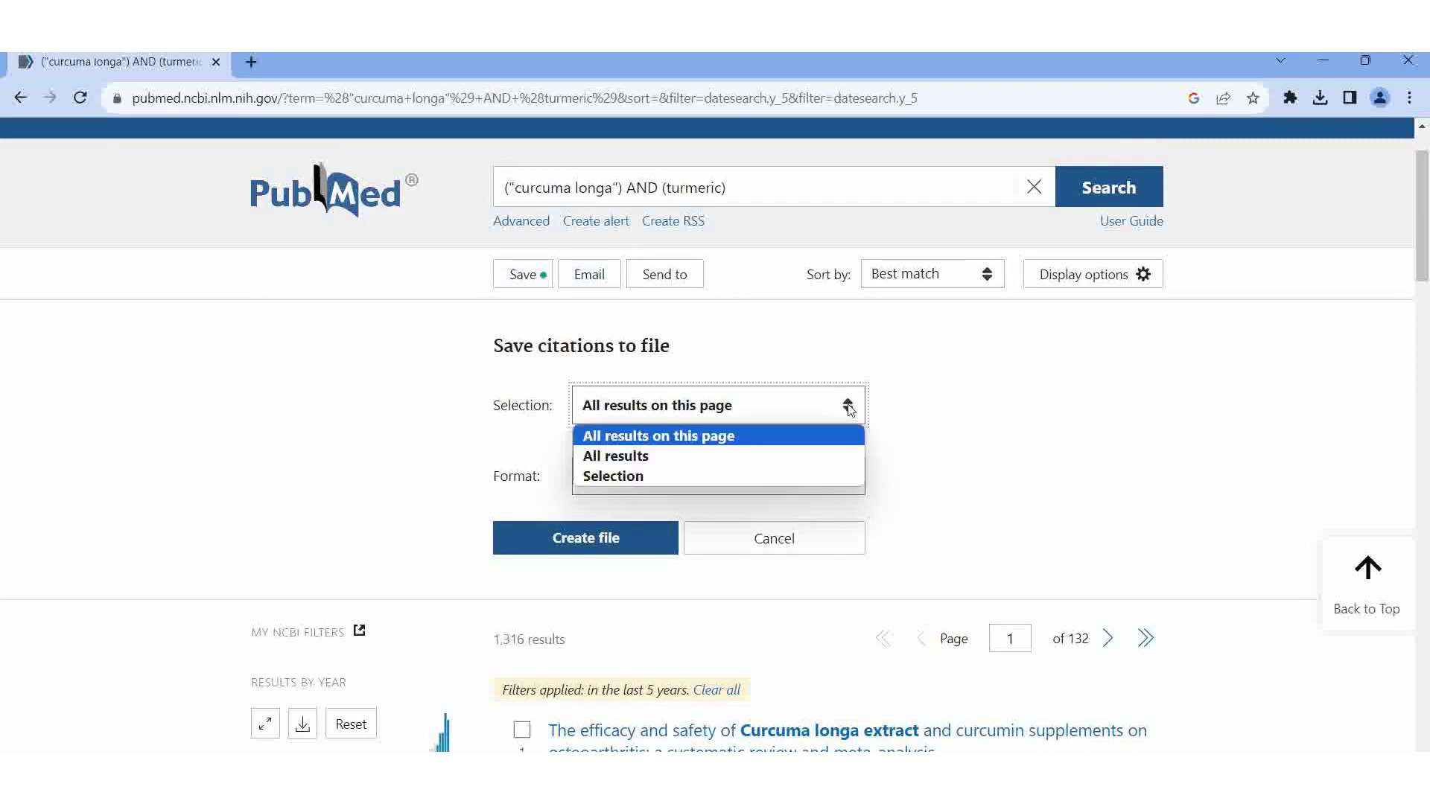
click(642, 457)
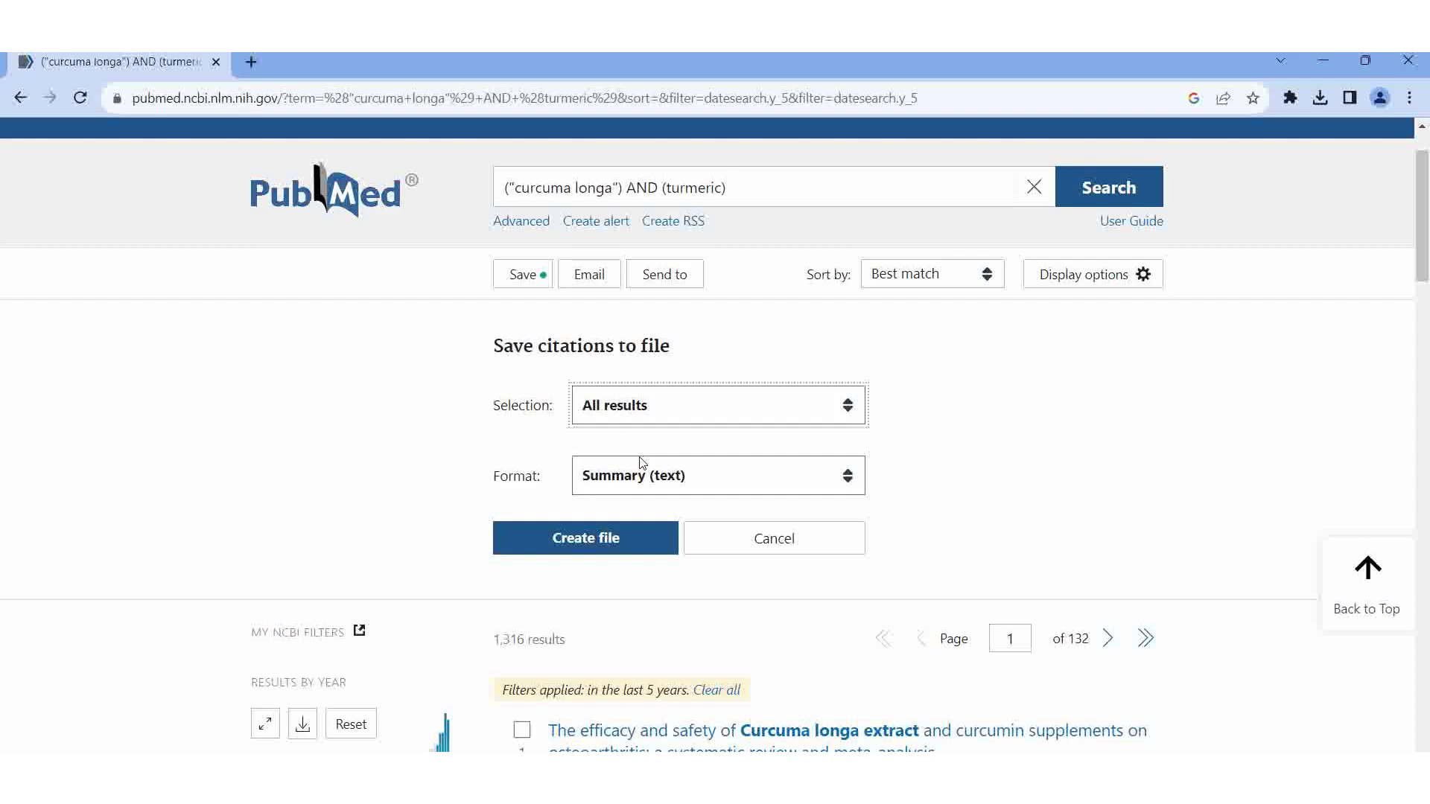
click(852, 486)
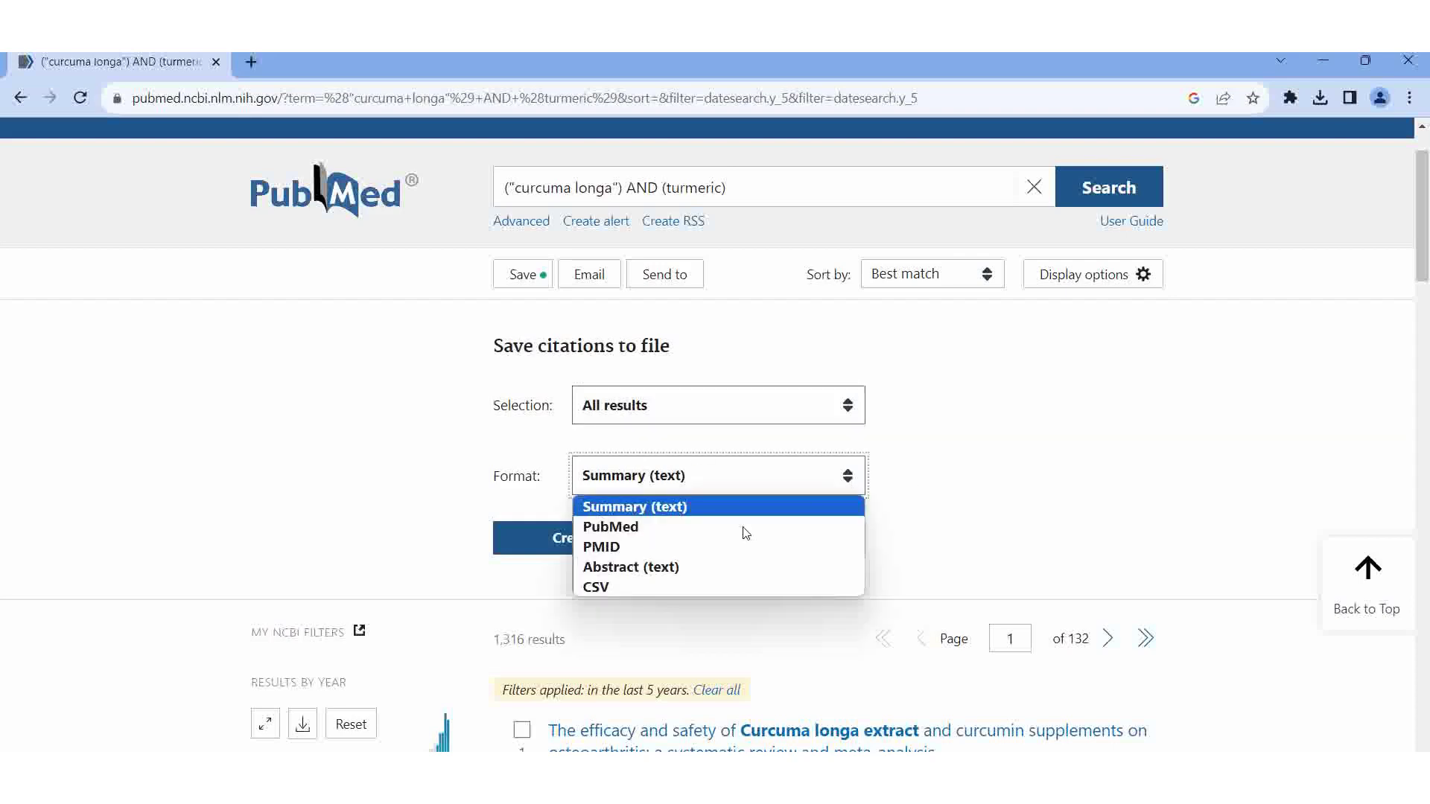
click(653, 526)
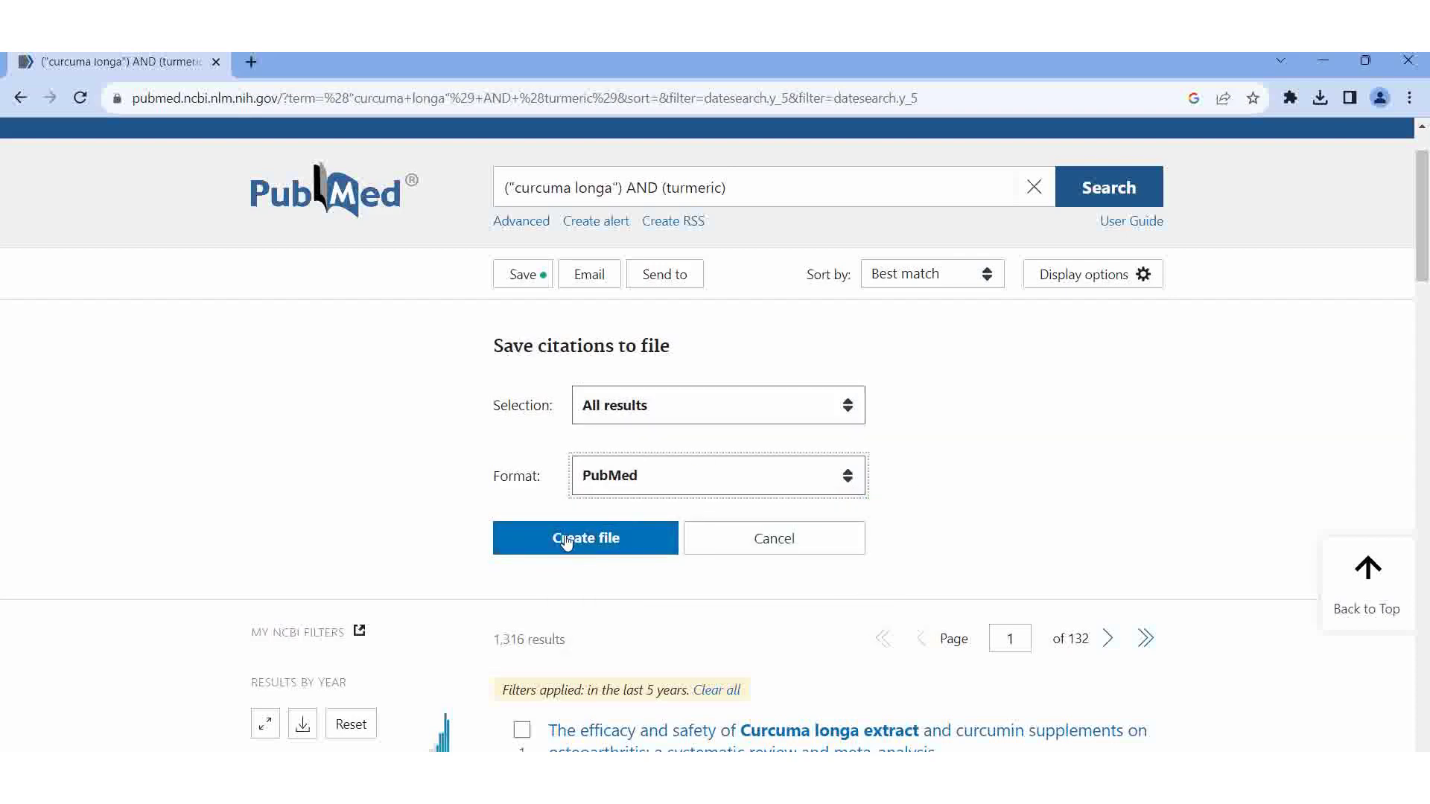